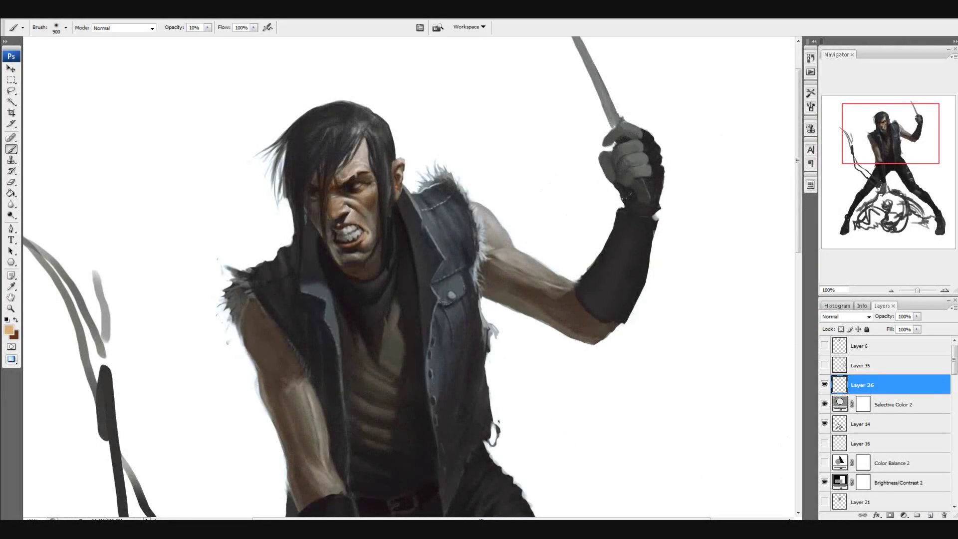
Start opening an image file and go to the "more textures" folder on the Desktop.
{"action": "left_click", "coordinate": [21, 15]}
{"action": "left_click", "coordinate": [38, 36]}
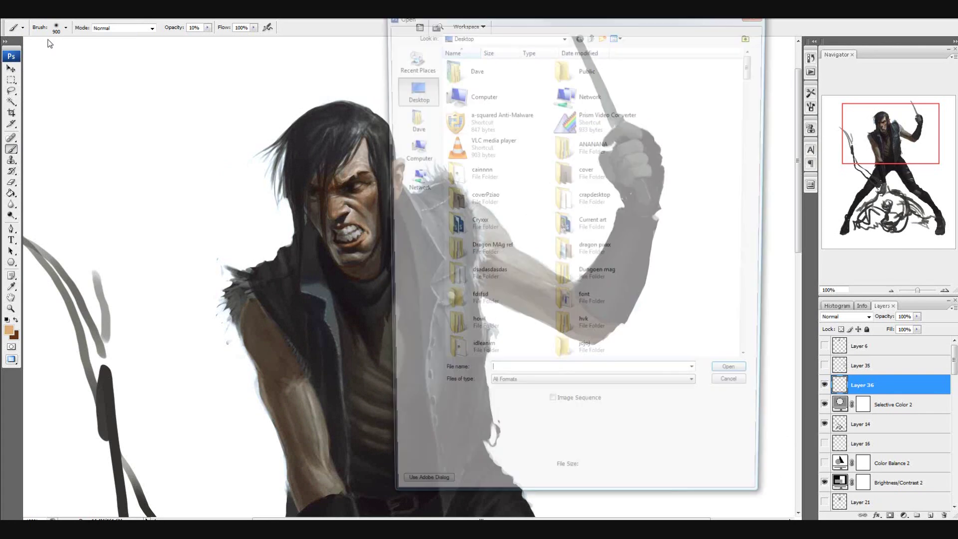
{"action": "scroll", "coordinate": [680, 238], "scroll_direction": "down", "scroll_amount": 3}
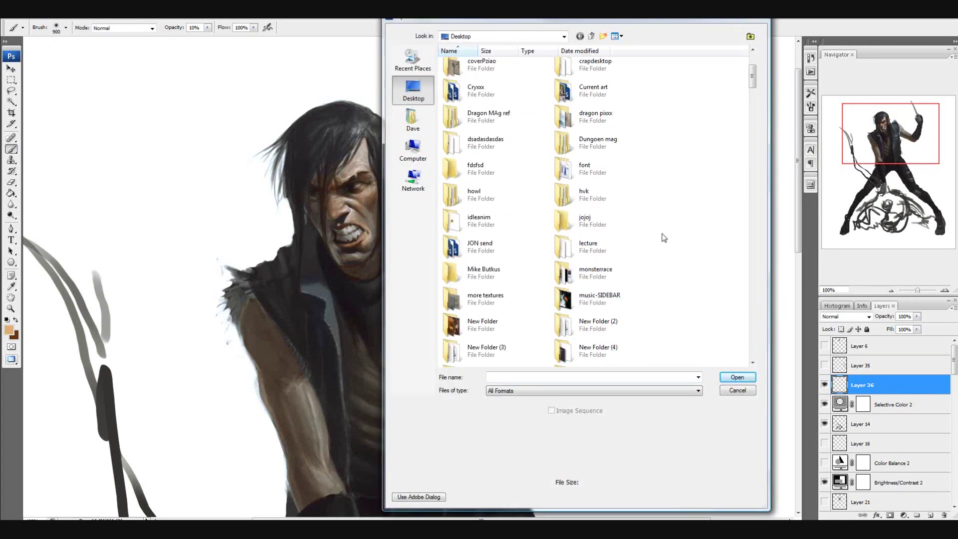
{"action": "double_click", "coordinate": [485, 298]}
Compare the previews of the rock, plastic, foam and fabric textures and open FabricPlain0062_M.
{"action": "left_click", "coordinate": [482, 101]}
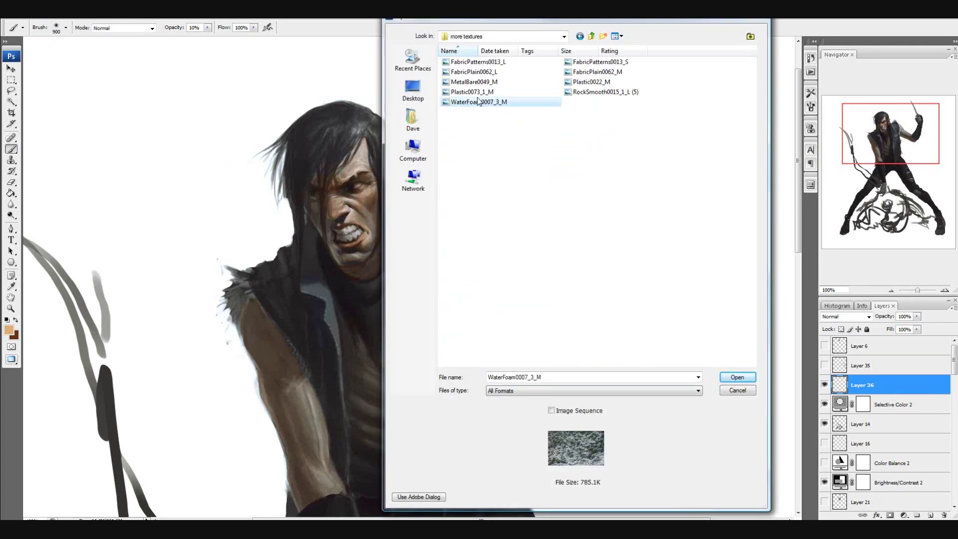
{"action": "left_click", "coordinate": [484, 91]}
{"action": "left_click", "coordinate": [581, 93]}
{"action": "left_click", "coordinate": [583, 83]}
{"action": "left_click", "coordinate": [582, 95]}
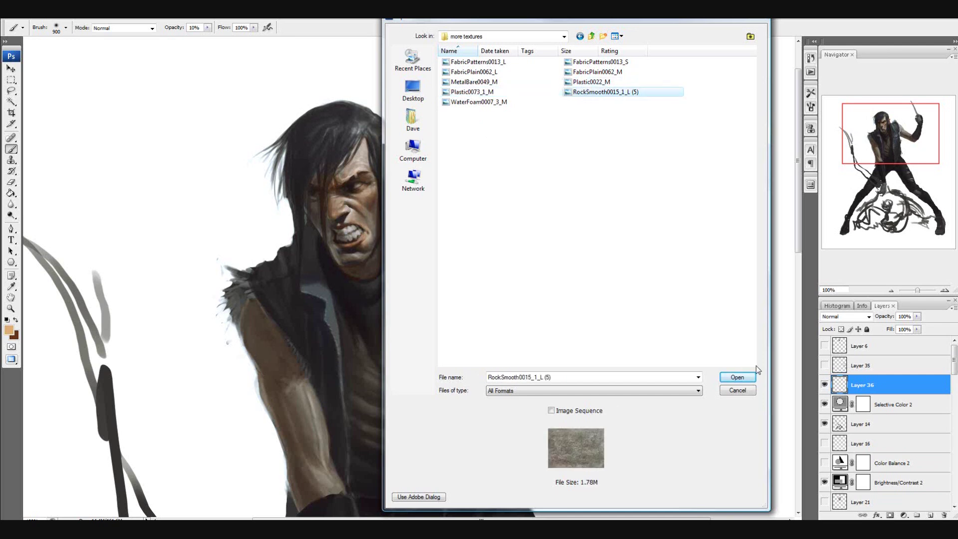
{"action": "left_click", "coordinate": [613, 72]}
{"action": "left_click", "coordinate": [611, 63]}
{"action": "left_click", "coordinate": [613, 73]}
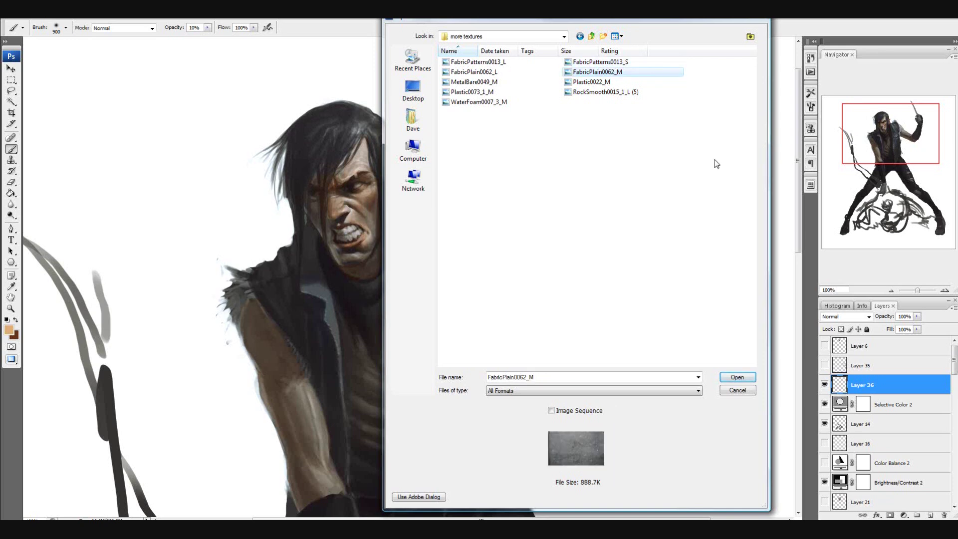
{"action": "left_click", "coordinate": [736, 376]}
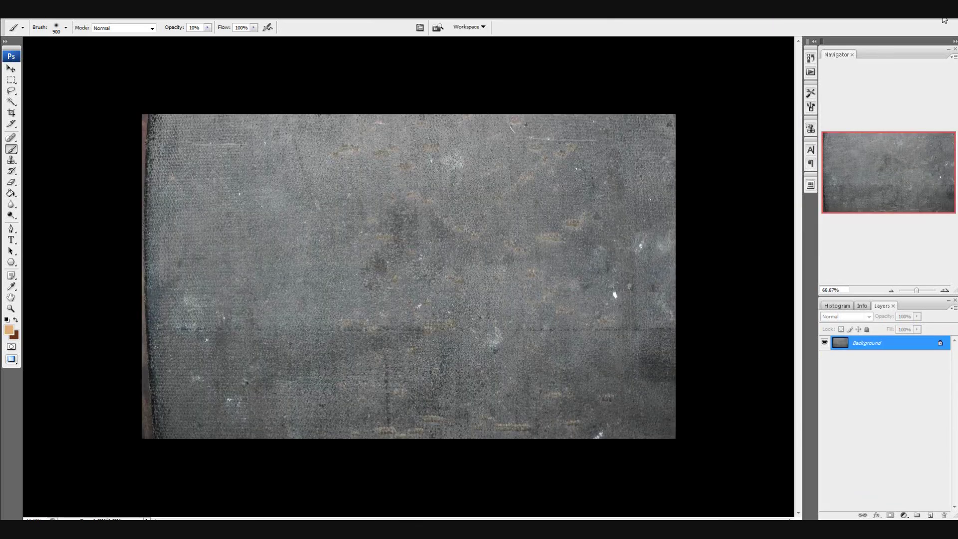
Switch to floating document windows and arrange the fabric texture and thrashshshs.psd so both are accessible.
{"action": "left_click", "coordinate": [942, 15]}
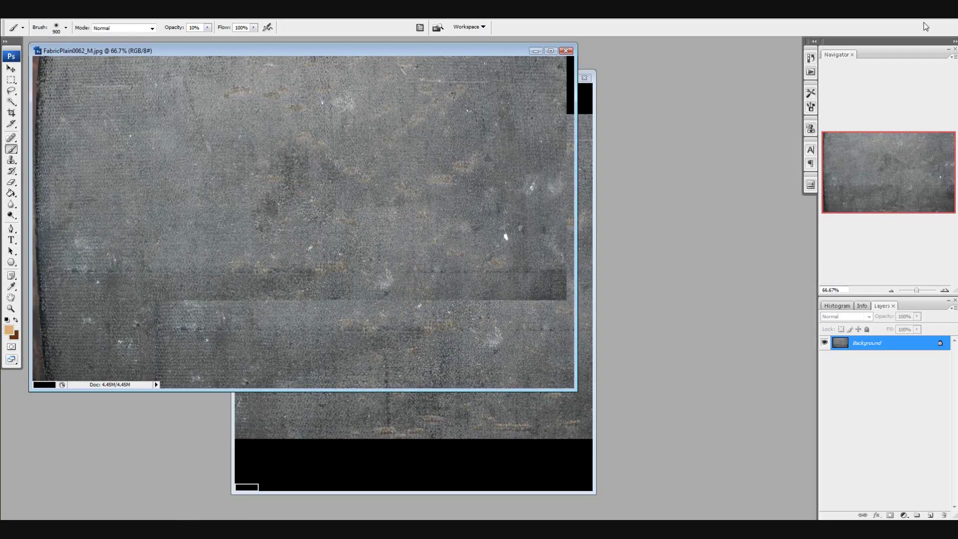
{"action": "left_click_drag", "start_coordinate": [121, 52], "coordinate": [426, 195]}
{"action": "left_click_drag", "start_coordinate": [379, 79], "coordinate": [181, 80]}
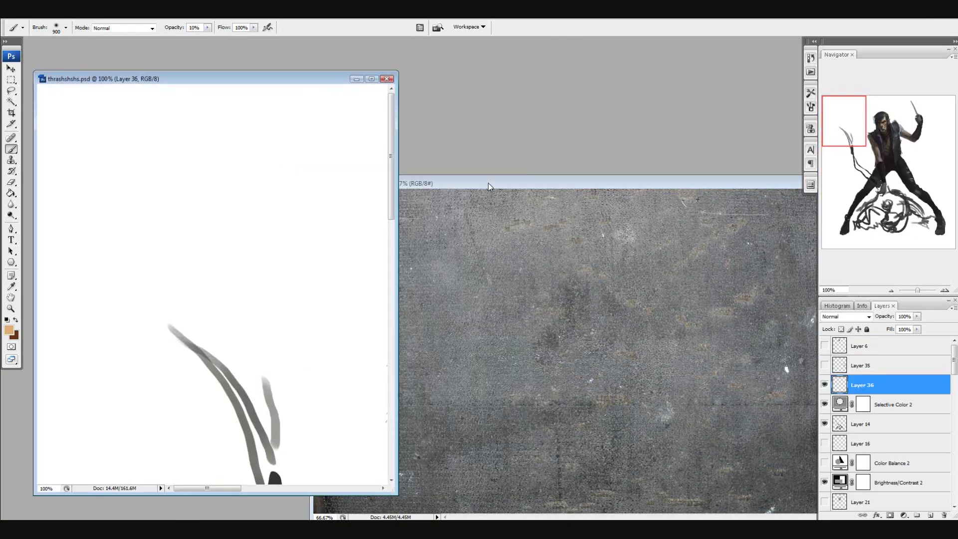
{"action": "left_click_drag", "start_coordinate": [488, 187], "coordinate": [489, 131]}
Copy the fabric texture into thrashshshs.psd as a new layer with the Move tool and maximize the painting's window.
{"action": "left_click", "coordinate": [11, 70]}
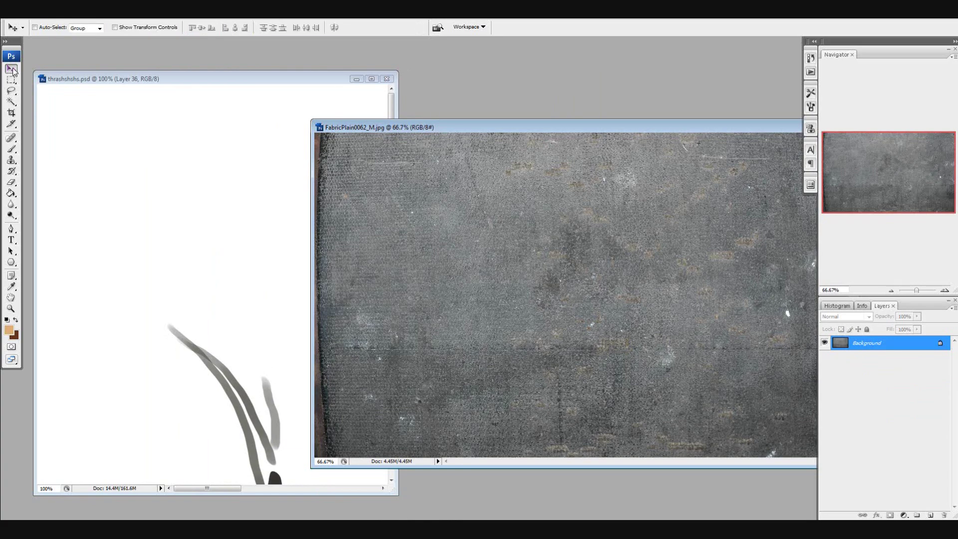
{"action": "left_click_drag", "start_coordinate": [441, 216], "coordinate": [287, 160]}
{"action": "left_click", "coordinate": [372, 80]}
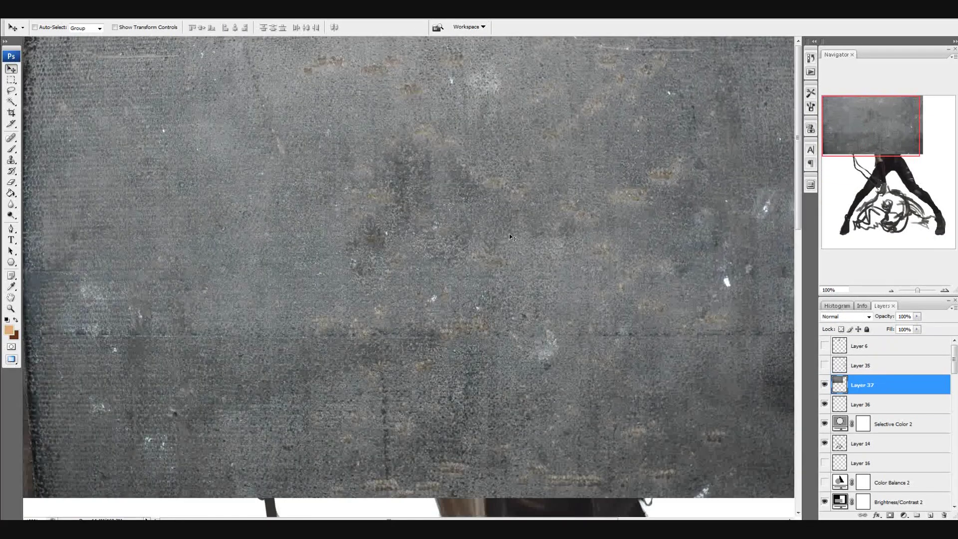
Position the fabric texture over the figure's upper body and set its blend mode to Soft Light.
{"action": "key", "text": "ctrl+minus"}
{"action": "key", "text": "ctrl+minus"}
{"action": "left_click_drag", "start_coordinate": [500, 192], "coordinate": [573, 235]}
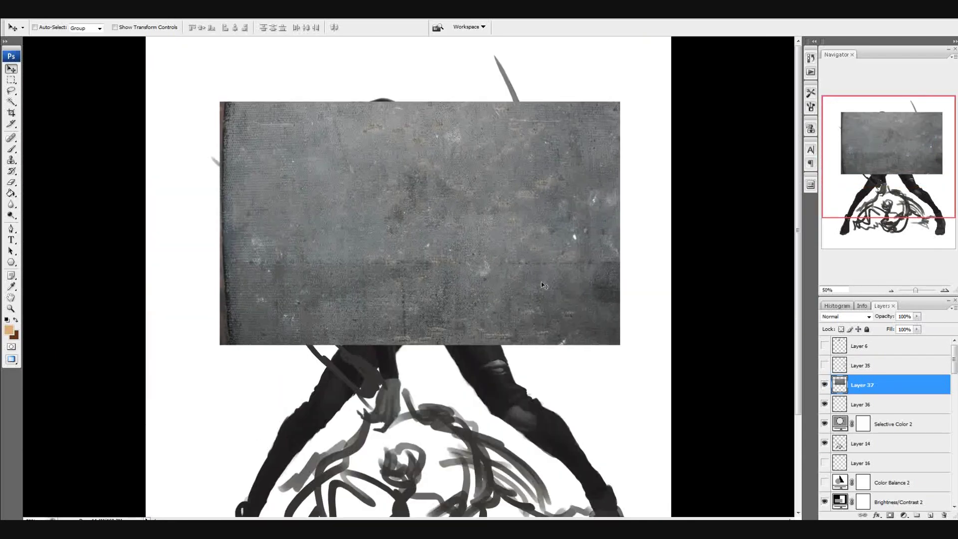
{"action": "left_click", "coordinate": [858, 316]}
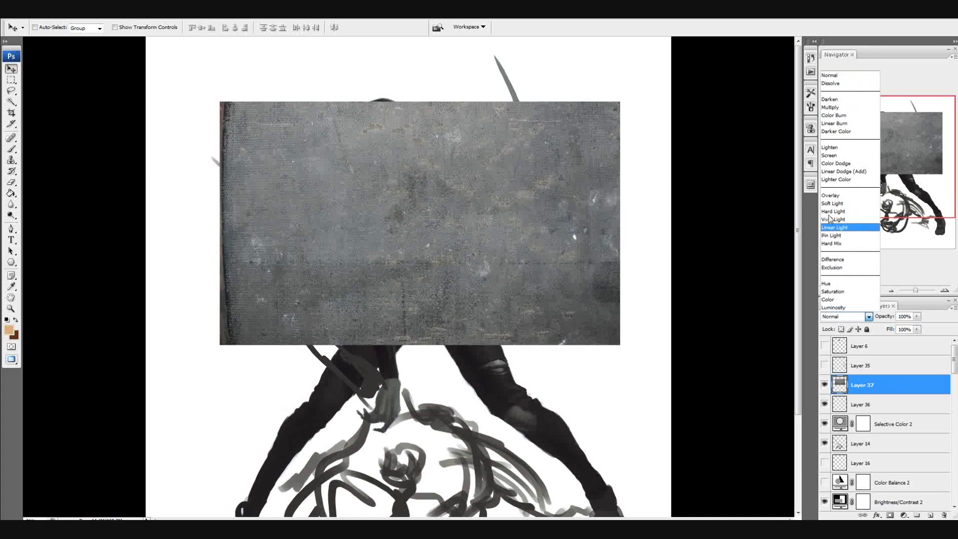
{"action": "left_click", "coordinate": [832, 203]}
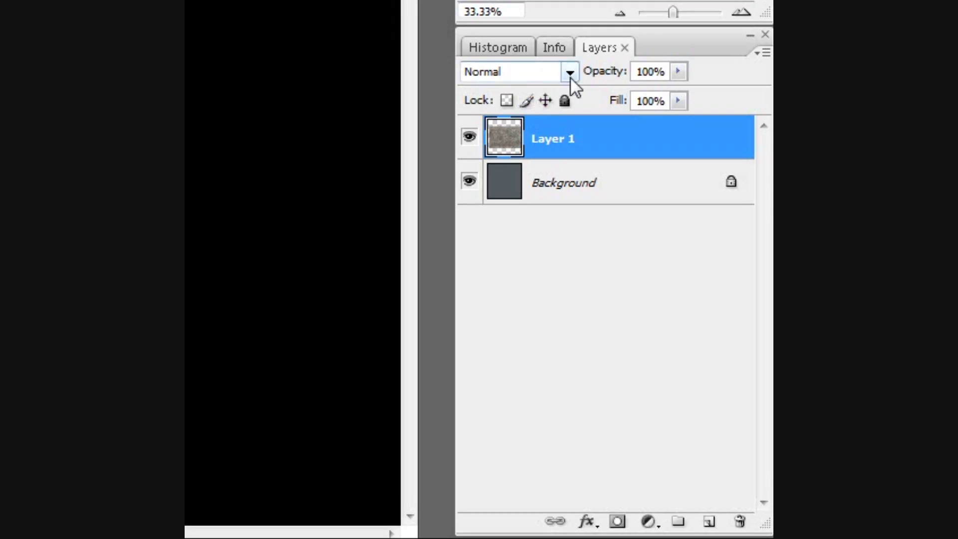
Cycle Layer 1 through the blend modes in the texture example document to compare their effects.
{"action": "left_click", "coordinate": [570, 76]}
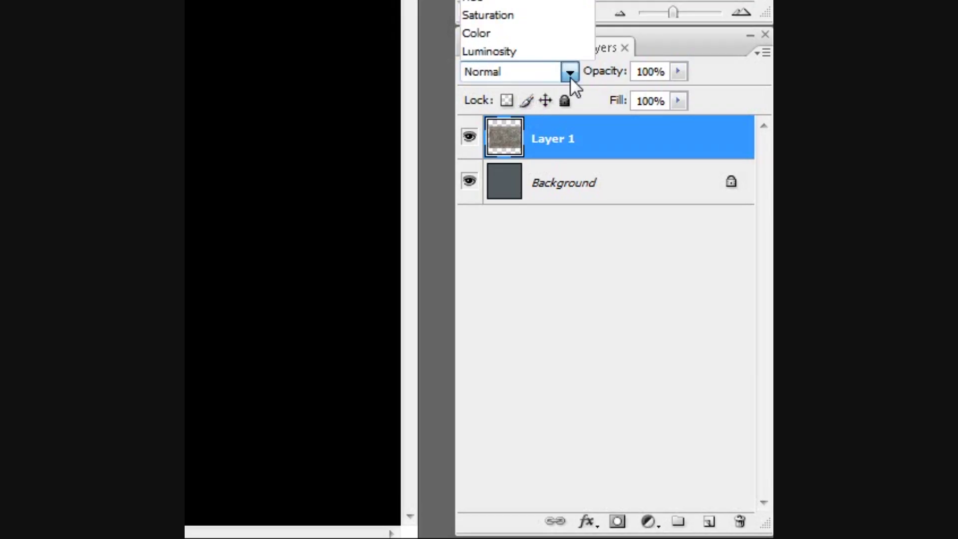
{"action": "left_click", "coordinate": [543, 74]}
{"action": "scroll", "coordinate": [543, 73], "scroll_direction": "down", "scroll_amount": 5}
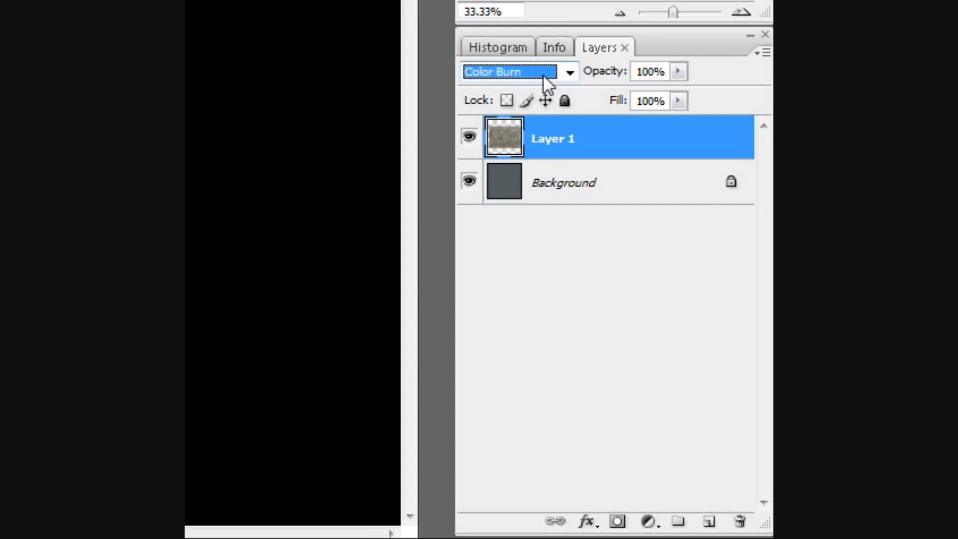
{"action": "scroll", "coordinate": [543, 74], "scroll_direction": "down", "scroll_amount": 5}
{"action": "scroll", "coordinate": [543, 74], "scroll_direction": "down", "scroll_amount": 4}
{"action": "scroll", "coordinate": [543, 74], "scroll_direction": "up", "scroll_amount": 1}
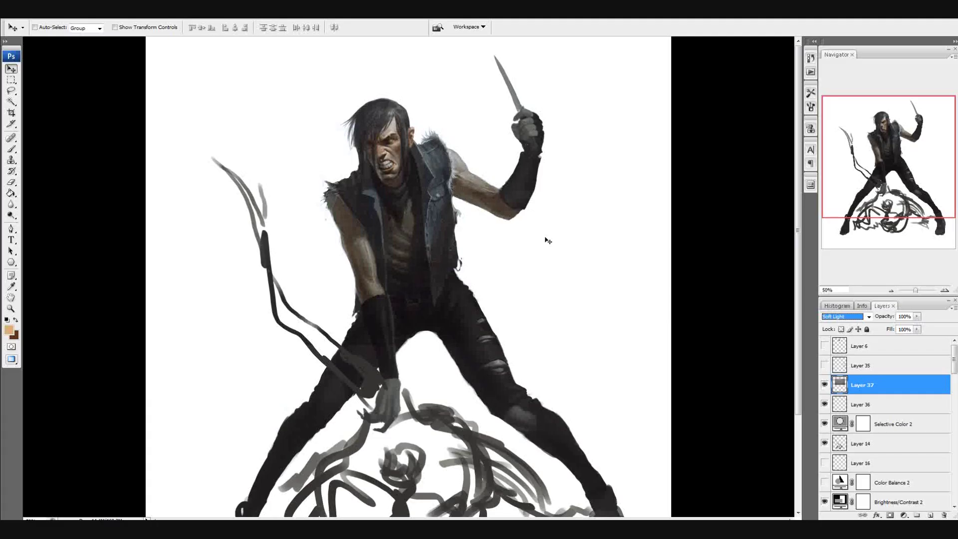
Rotate the fabric texture layer 90° counterclockwise over the figure.
{"action": "key", "text": "ctrl+t"}
{"action": "right_click", "coordinate": [543, 283]}
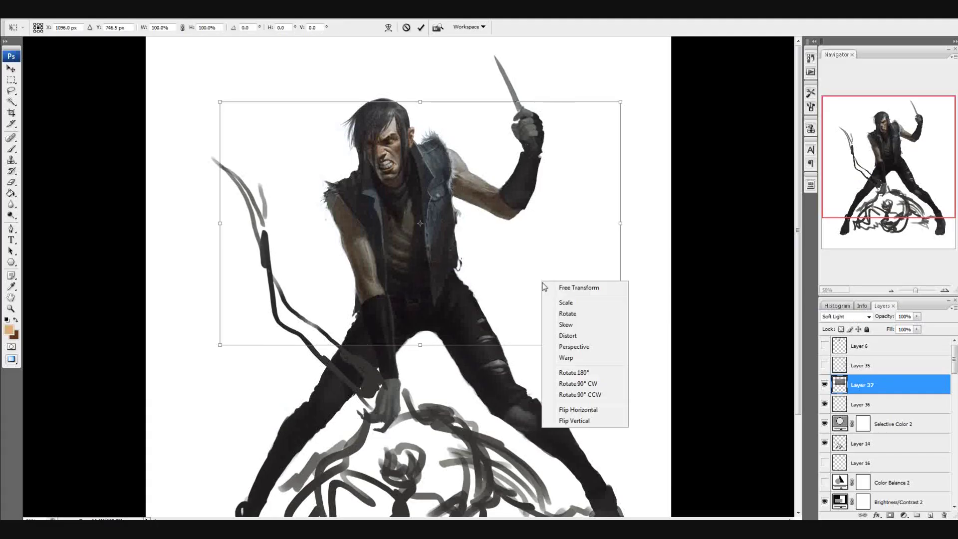
{"action": "left_click", "coordinate": [594, 395]}
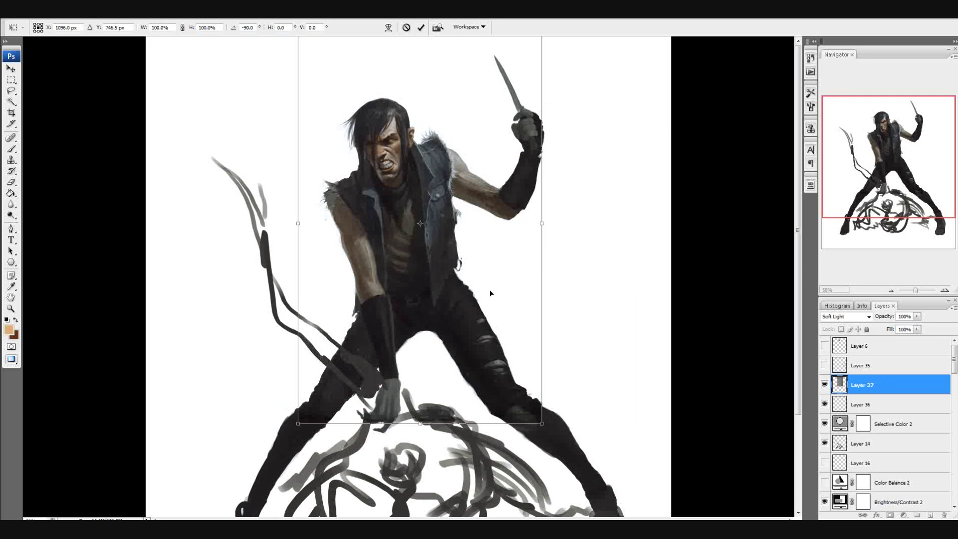
{"action": "key", "text": "Return"}
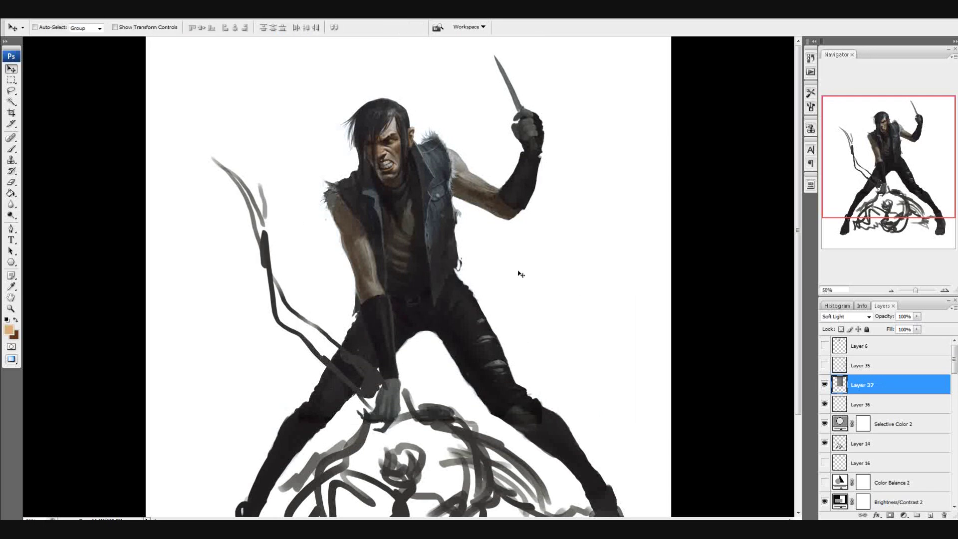
Erase the fabric texture from the arms and raised hand, and remove its hard edge across the bent knee.
{"action": "key", "text": "ctrl+alt+0"}
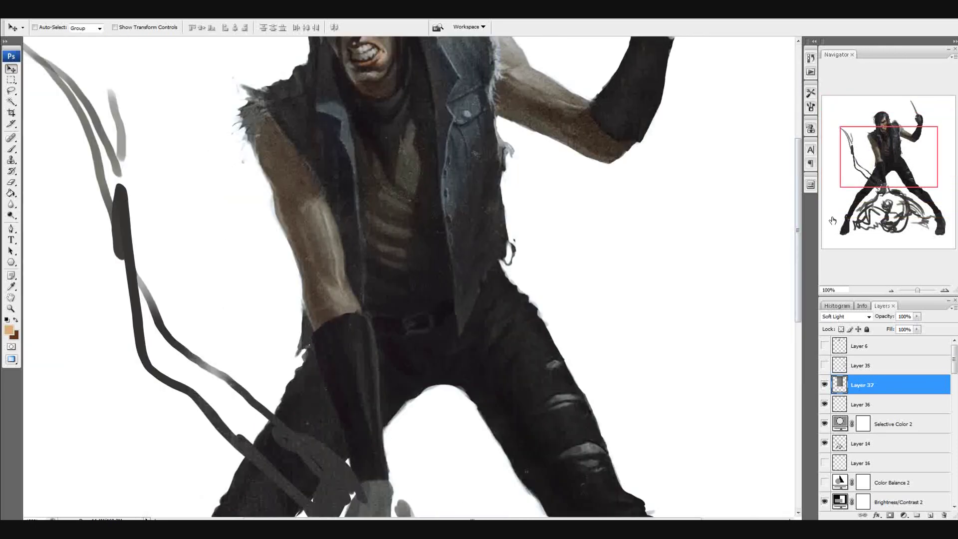
{"action": "left_click_drag", "start_coordinate": [904, 162], "coordinate": [898, 139]}
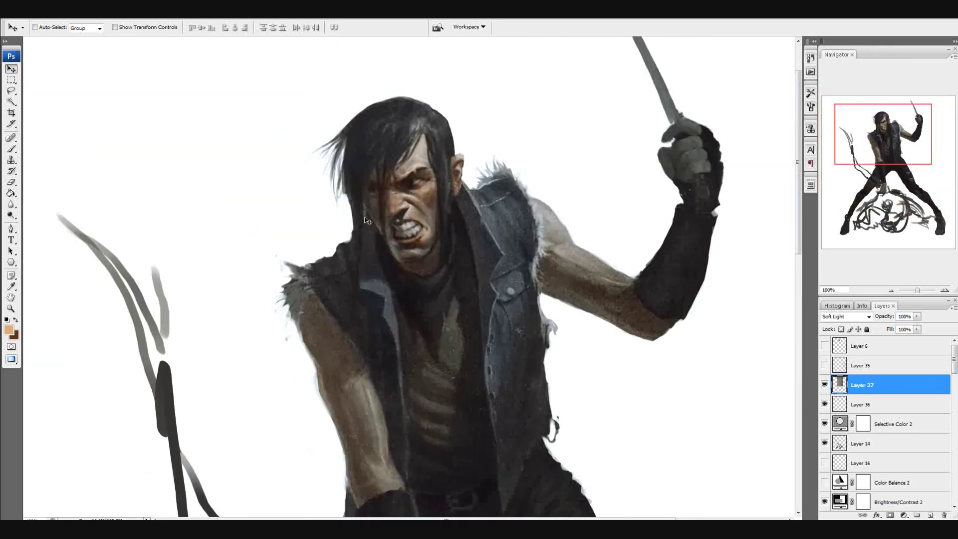
{"action": "left_click", "coordinate": [11, 182]}
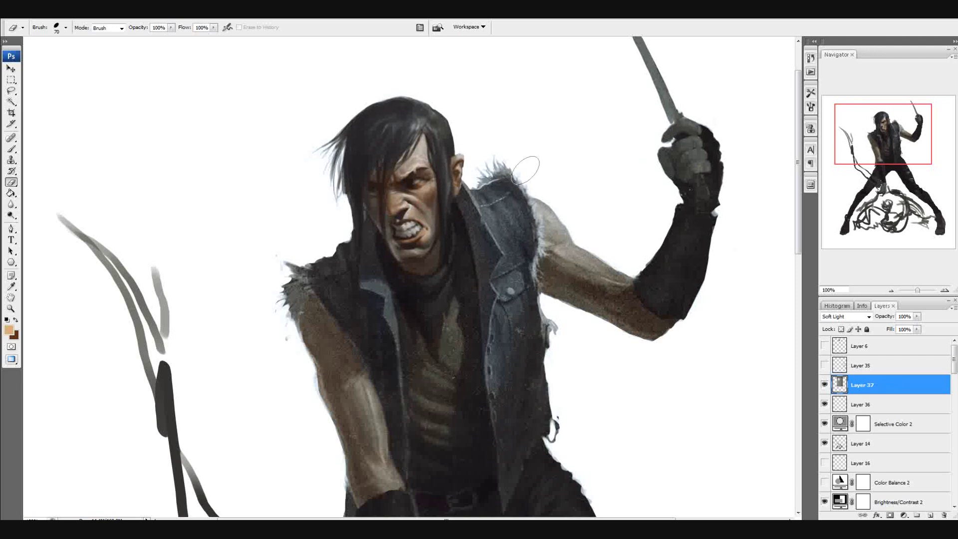
{"action": "mouse_move", "coordinate": [557, 257]}
{"action": "left_mouse_down"}
{"action": "mouse_move", "coordinate": [581, 283]}
{"action": "mouse_move", "coordinate": [582, 256]}
{"action": "mouse_move", "coordinate": [598, 247]}
{"action": "mouse_move", "coordinate": [622, 314]}
{"action": "mouse_move", "coordinate": [614, 305]}
{"action": "mouse_move", "coordinate": [660, 345]}
{"action": "mouse_move", "coordinate": [637, 320]}
{"action": "left_mouse_up"}
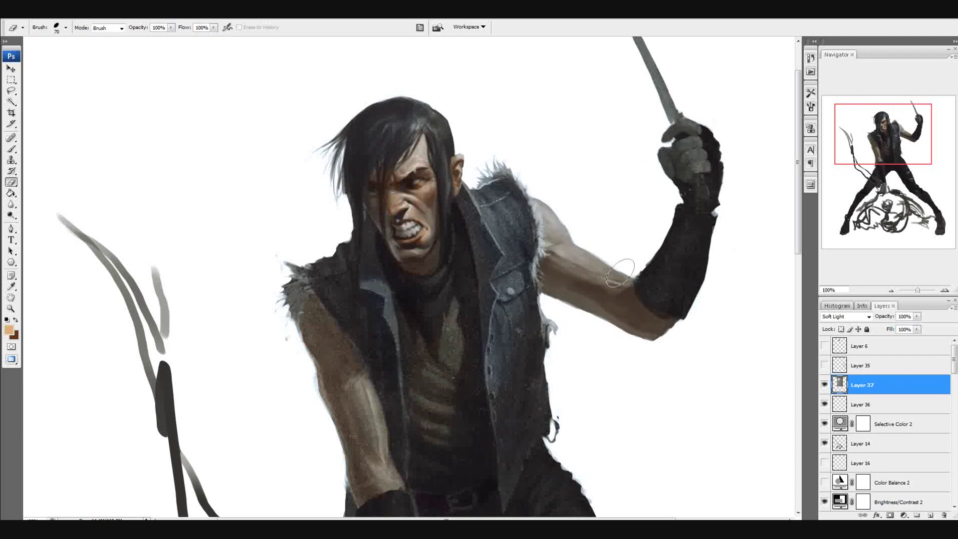
{"action": "left_click_drag", "start_coordinate": [685, 153], "coordinate": [694, 167]}
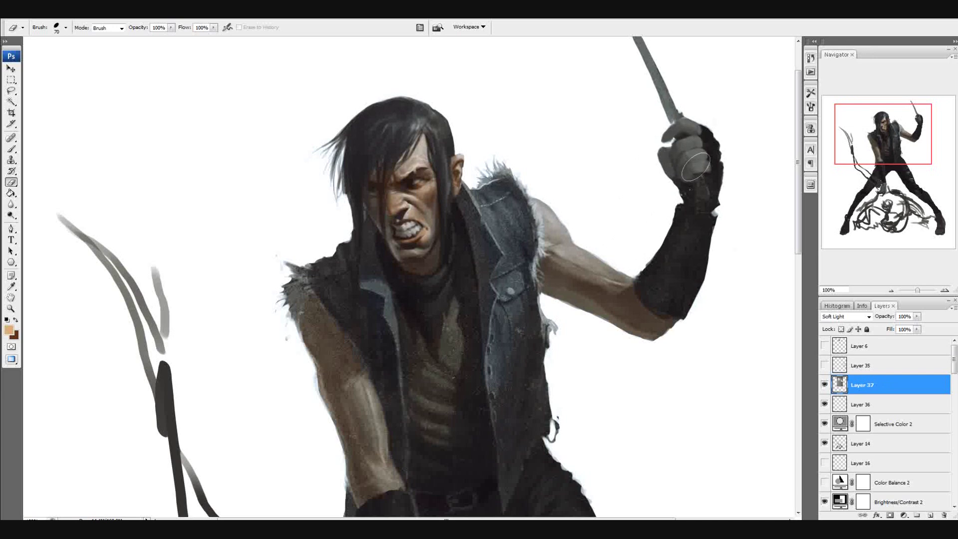
{"action": "left_click_drag", "start_coordinate": [322, 332], "coordinate": [324, 340]}
{"action": "key", "text": "ctrl+minus"}
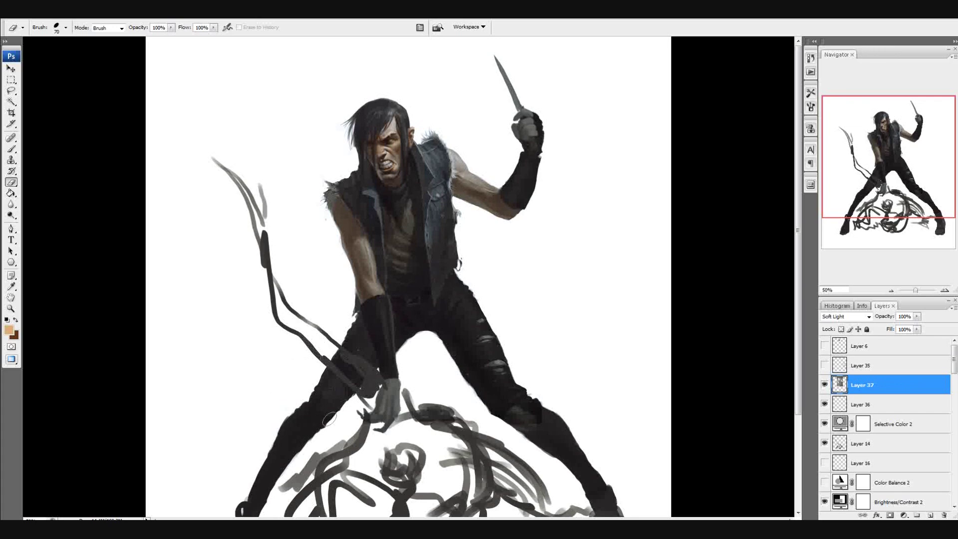
{"action": "mouse_move", "coordinate": [535, 422]}
{"action": "left_mouse_down"}
{"action": "mouse_move", "coordinate": [540, 381]}
{"action": "mouse_move", "coordinate": [516, 430]}
{"action": "left_mouse_up"}
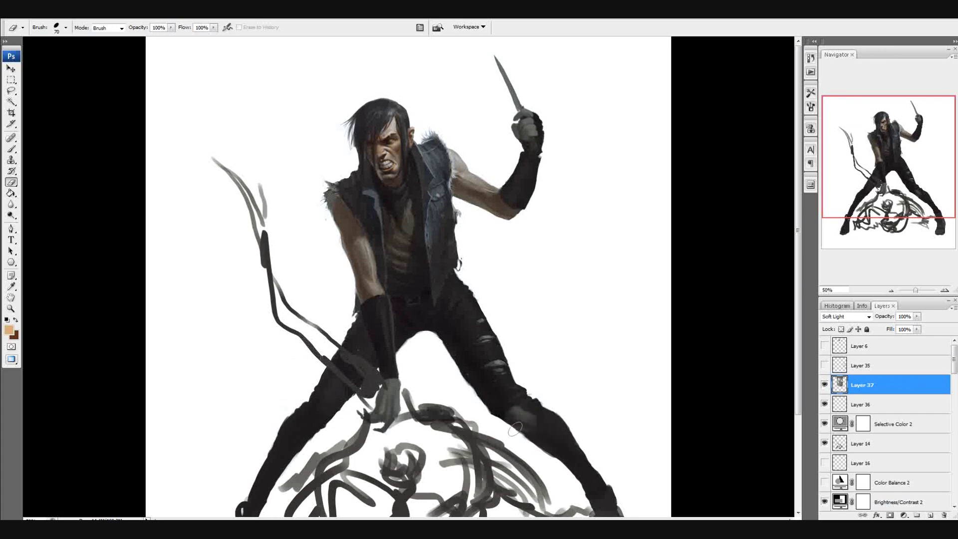
Lower the fabric texture layer's opacity to 54%.
{"action": "key", "text": "ctrl+plus"}
{"action": "key", "text": "ctrl+plus"}
{"action": "left_click_drag", "start_coordinate": [657, 290], "coordinate": [687, 422]}
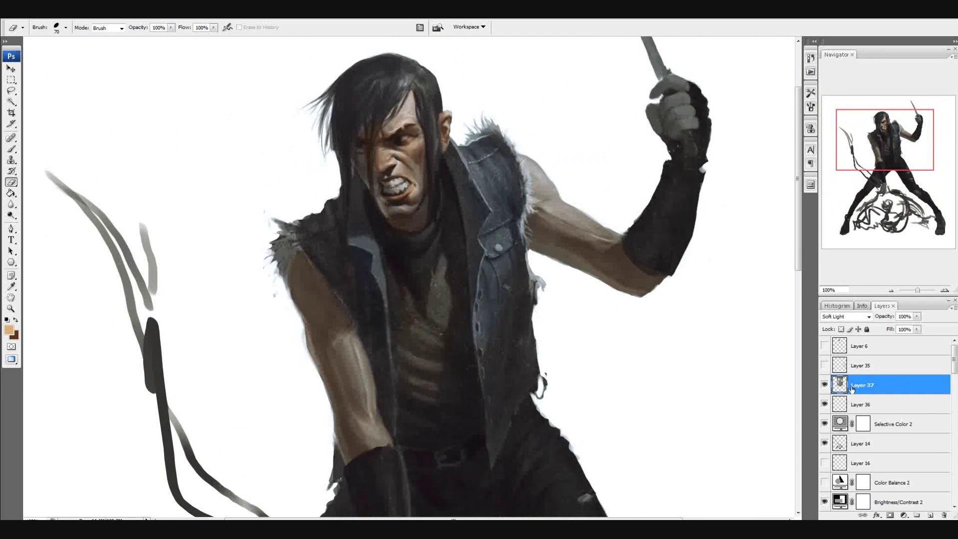
{"action": "left_click_drag", "start_coordinate": [917, 320], "coordinate": [897, 329]}
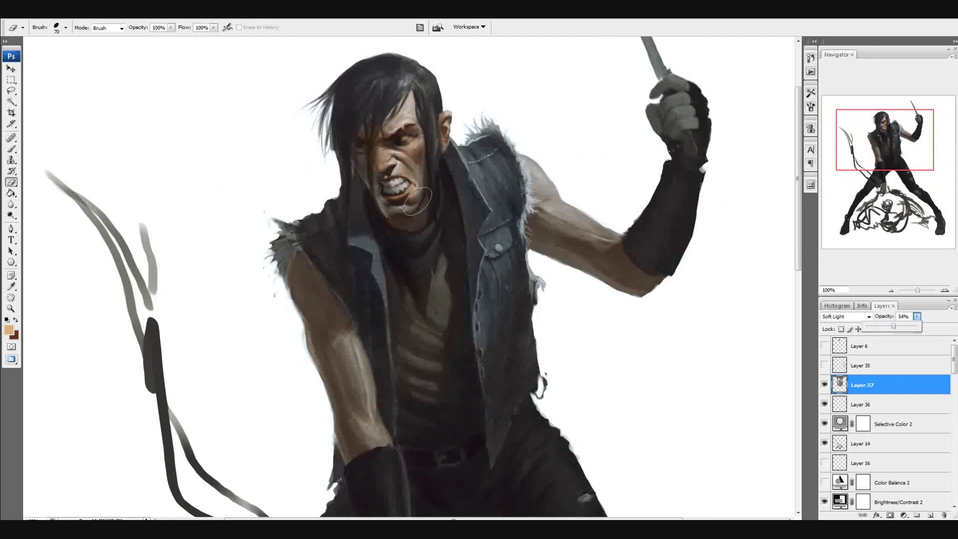
Erase the texture along the vest's inner collar and the shirt with a 45 px eraser, then enlarge the eraser to 60 px.
{"action": "left_click", "coordinate": [448, 201]}
{"action": "key", "text": "["}
{"action": "key", "text": "["}
{"action": "key", "text": "["}
{"action": "mouse_move", "coordinate": [452, 209]}
{"action": "left_mouse_down"}
{"action": "mouse_move", "coordinate": [465, 333]}
{"action": "mouse_move", "coordinate": [456, 356]}
{"action": "left_mouse_up"}
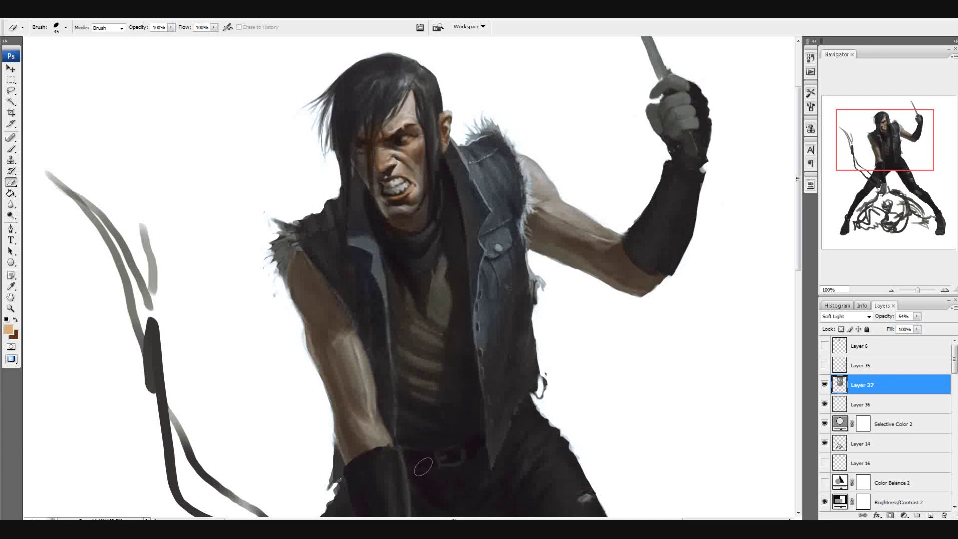
{"action": "key", "text": "]"}
{"action": "key", "text": "]"}
Examine the textured vest at several magnifications, comparing the painting with the fabric texture layer hidden and shown.
{"action": "key", "text": "ctrl+minus"}
{"action": "key", "text": "ctrl+minus"}
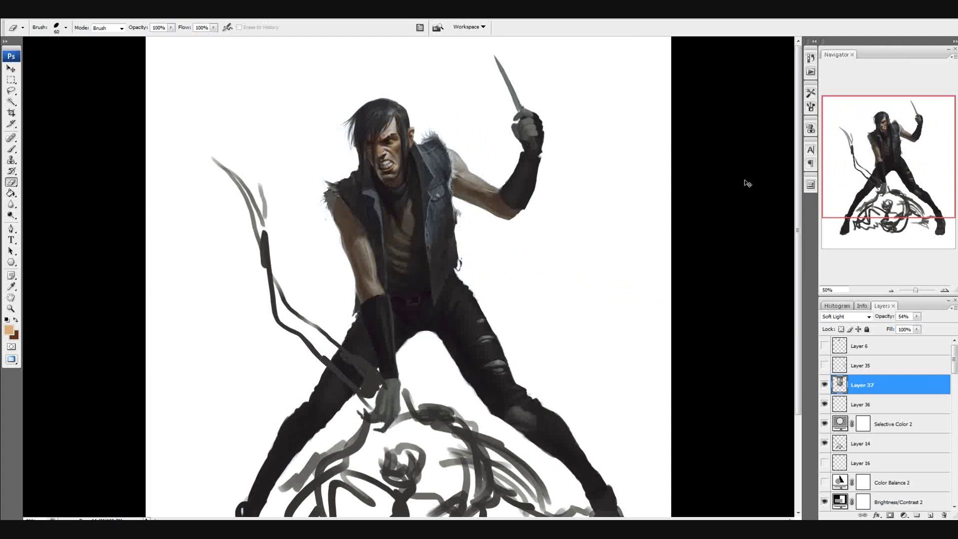
{"action": "key", "text": "ctrl+minus"}
{"action": "key", "text": "ctrl+plus"}
{"action": "key", "text": "ctrl+plus"}
{"action": "left_click", "coordinate": [892, 135]}
{"action": "key", "text": "ctrl+plus"}
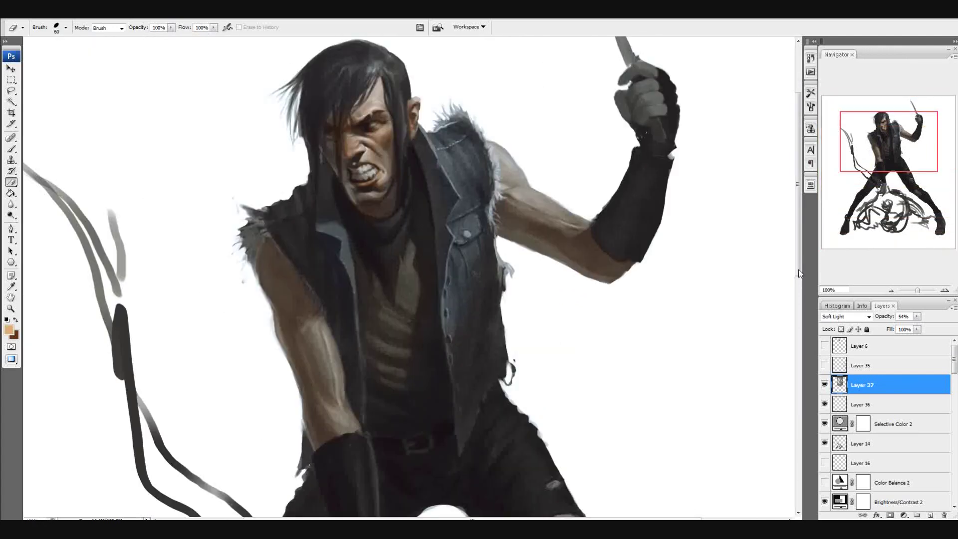
{"action": "key", "text": "ctrl+plus"}
{"action": "left_click", "coordinate": [824, 386]}
{"action": "left_click", "coordinate": [824, 385]}
{"action": "left_click", "coordinate": [824, 385]}
{"action": "left_click", "coordinate": [824, 385]}
{"action": "left_click", "coordinate": [824, 385]}
{"action": "left_click", "coordinate": [824, 386]}
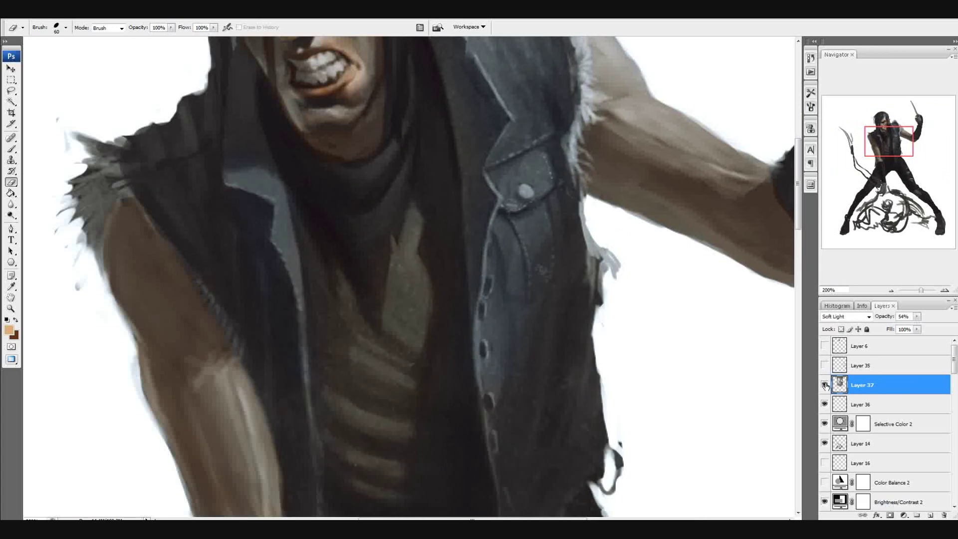
{"action": "key", "text": "ctrl+minus"}
{"action": "key", "text": "ctrl+minus"}
{"action": "key", "text": "ctrl+plus"}
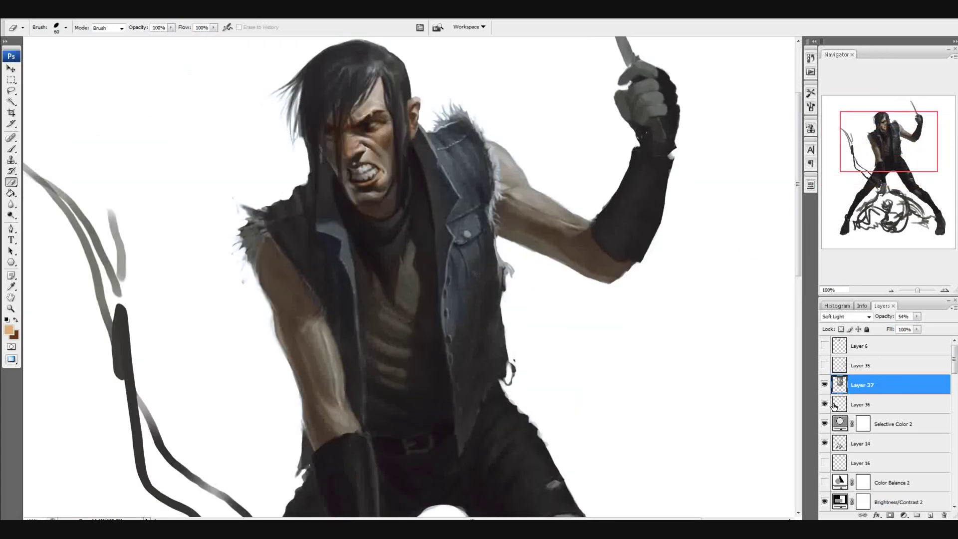
Add a new layer above the fabric texture and choose a 19 px preset for the Brush tool.
{"action": "left_click", "coordinate": [929, 515]}
{"action": "key", "text": "b"}
{"action": "right_click", "coordinate": [465, 205]}
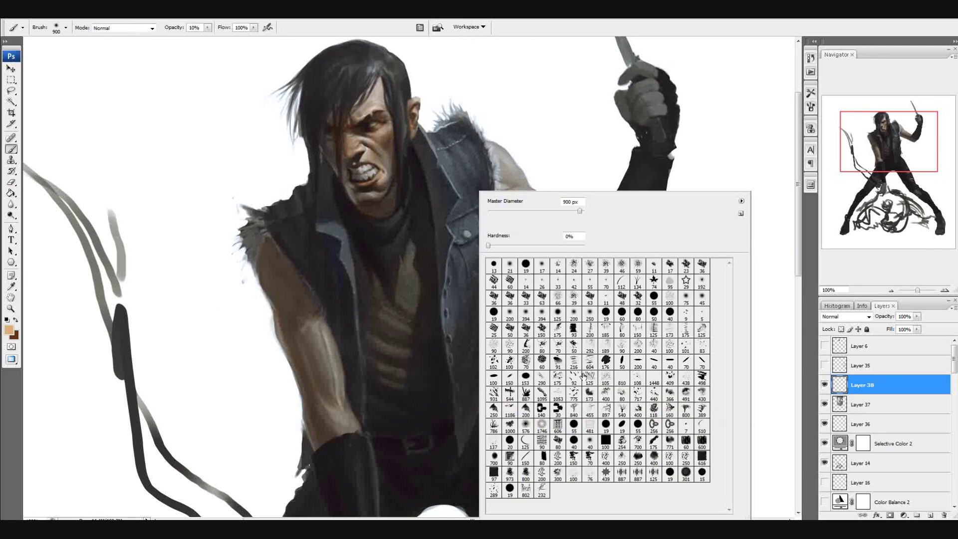
{"action": "left_click", "coordinate": [621, 425]}
{"action": "left_click", "coordinate": [784, 62]}
Sample a grey-blue from the vest as the foreground colour #627477, set the 7 px brush to 100% opacity and undo the last stroke.
{"action": "key", "text": "ctrl+plus"}
{"action": "left_click_drag", "start_coordinate": [890, 142], "coordinate": [895, 127]}
{"action": "left_click", "coordinate": [385, 270], "text": "alt"}
{"action": "left_click", "coordinate": [8, 330]}
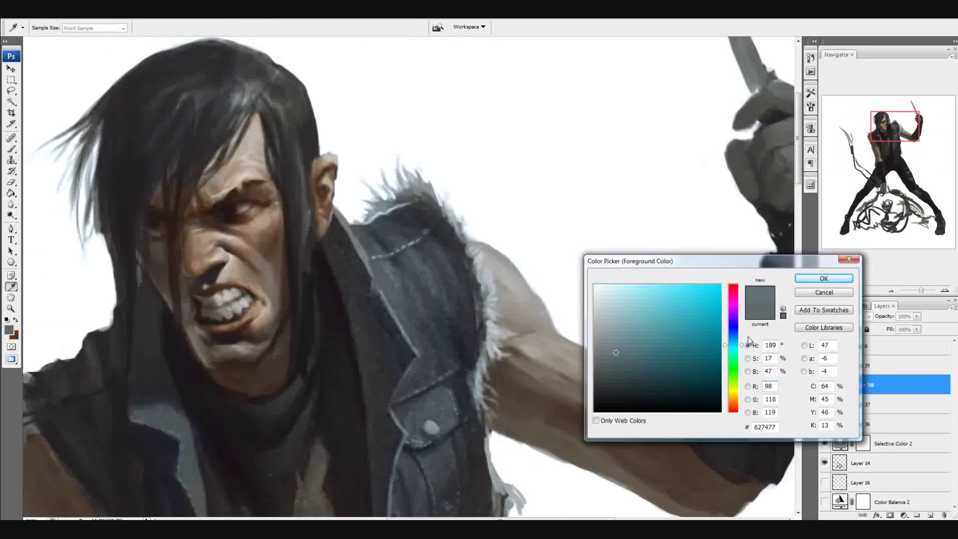
{"action": "left_click", "coordinate": [806, 279]}
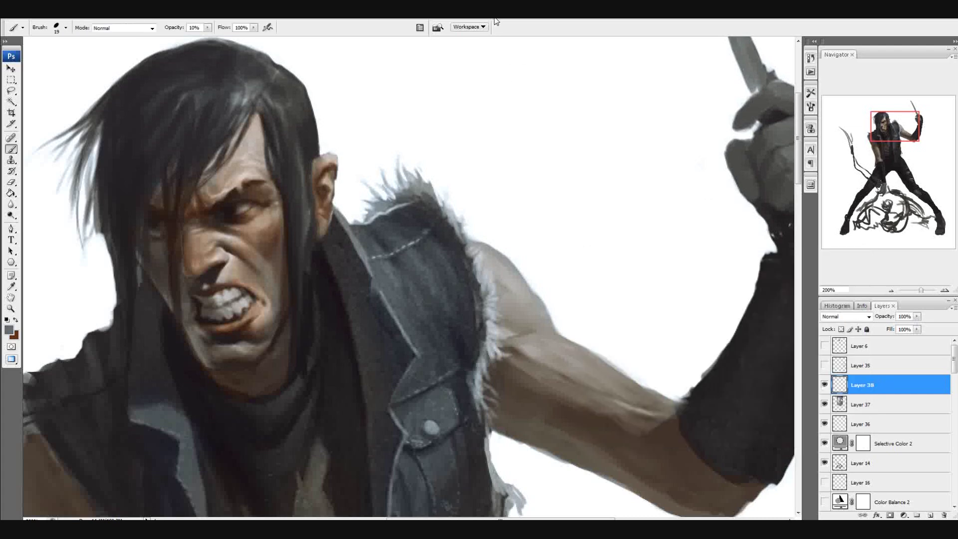
{"action": "key", "text": "0"}
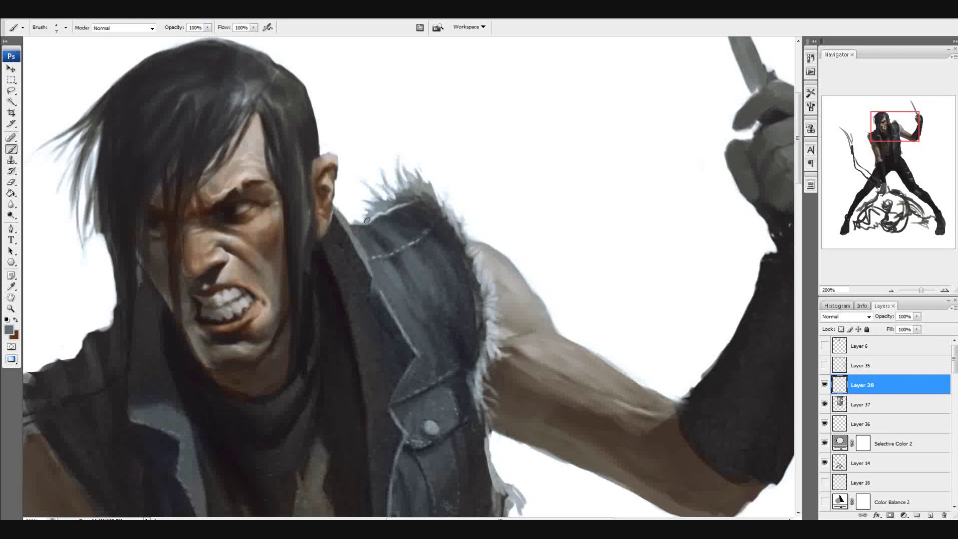
{"action": "key", "text": "ctrl+z"}
Paint fine dark details on the vest's denim with a 5 px brush, using dark tones sampled from the fabric.
{"action": "left_click", "coordinate": [455, 343], "text": "alt"}
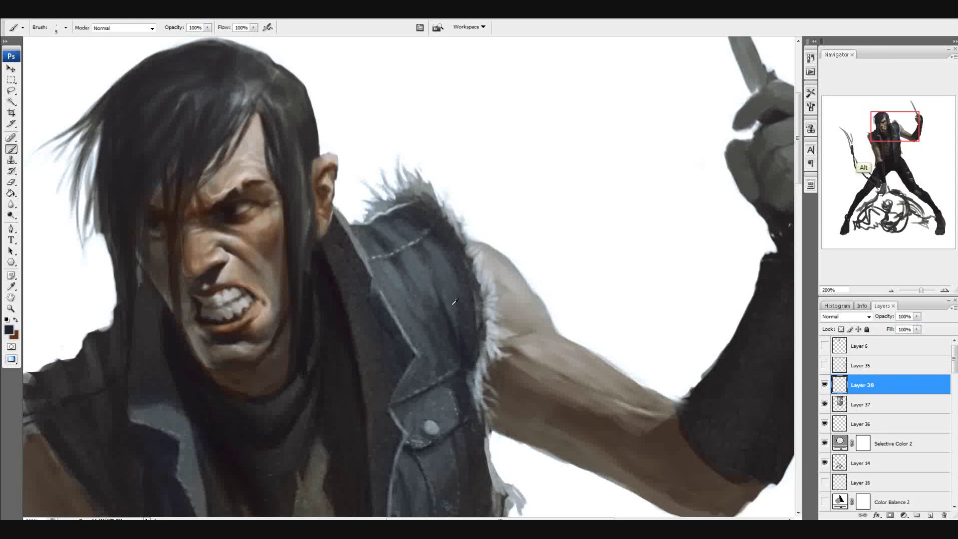
{"action": "left_click", "coordinate": [460, 351], "text": "alt"}
{"action": "key", "text": "ctrl+minus"}
{"action": "key", "text": "ctrl+minus"}
{"action": "key", "text": "ctrl+minus"}
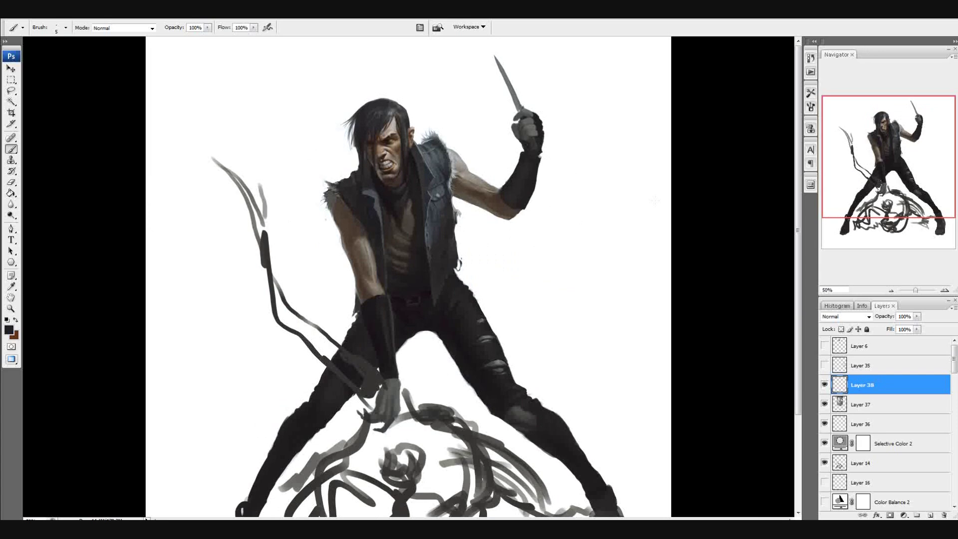
Touch up the vest's denim with a 7 px brush in a lighter grey sampled from the vest front.
{"action": "key", "text": "ctrl+plus"}
{"action": "key", "text": "ctrl+plus"}
{"action": "key", "text": "ctrl+plus"}
{"action": "left_click", "coordinate": [880, 125]}
{"action": "left_click", "coordinate": [674, 307], "text": "alt"}
{"action": "key", "text": "bracketright"}
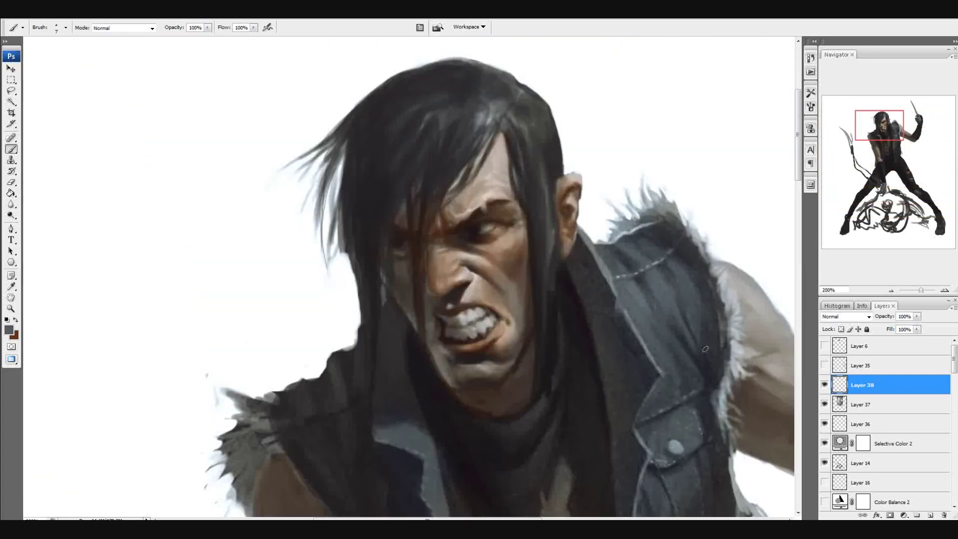
{"action": "key", "text": "ctrl+minus"}
{"action": "key", "text": "ctrl+minus"}
{"action": "key", "text": "ctrl+minus"}
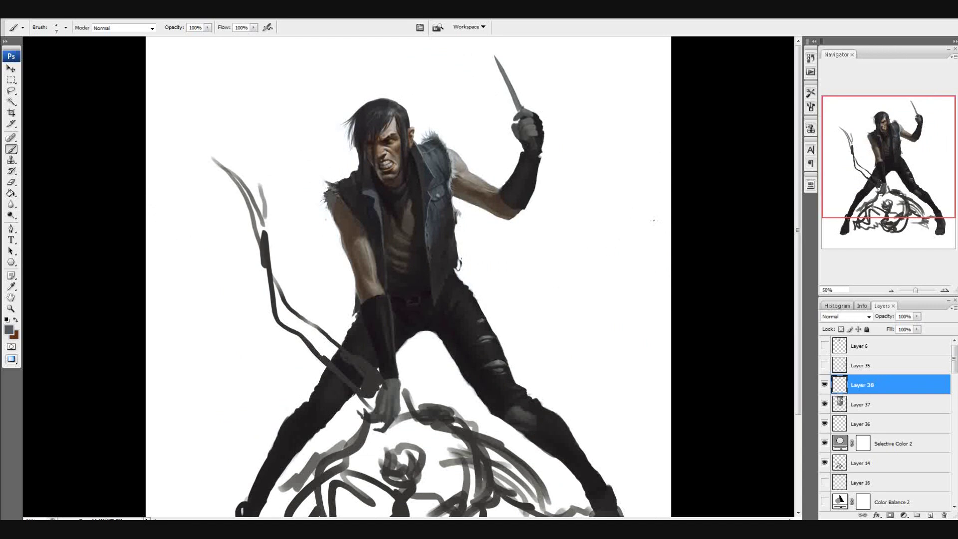
Flip the whole canvas horizontally.
{"action": "key", "text": "ctrl+plus"}
{"action": "key", "text": "ctrl+plus"}
{"action": "left_click_drag", "start_coordinate": [913, 183], "coordinate": [912, 169]}
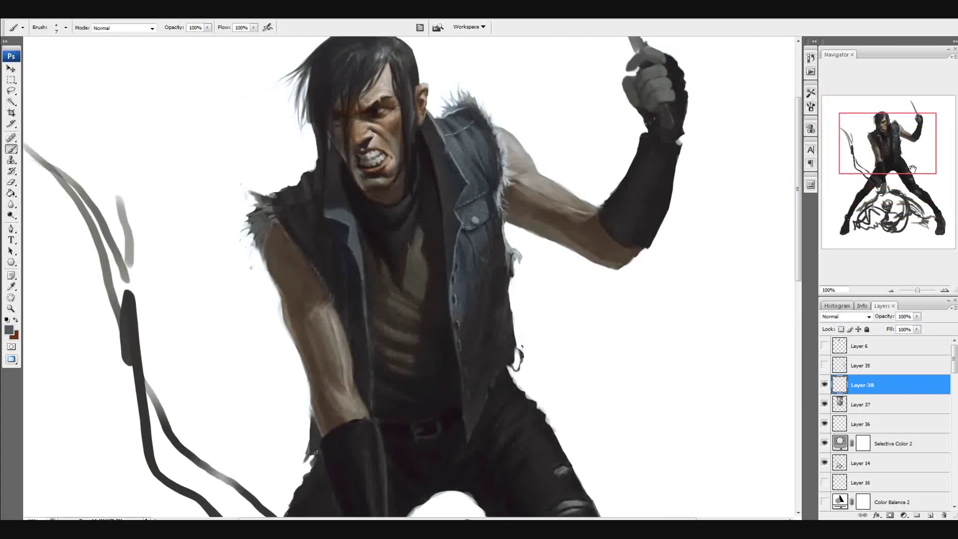
{"action": "left_click", "coordinate": [65, 21]}
{"action": "mouse_move", "coordinate": [86, 122]}
{"action": "left_click", "coordinate": [192, 160]}
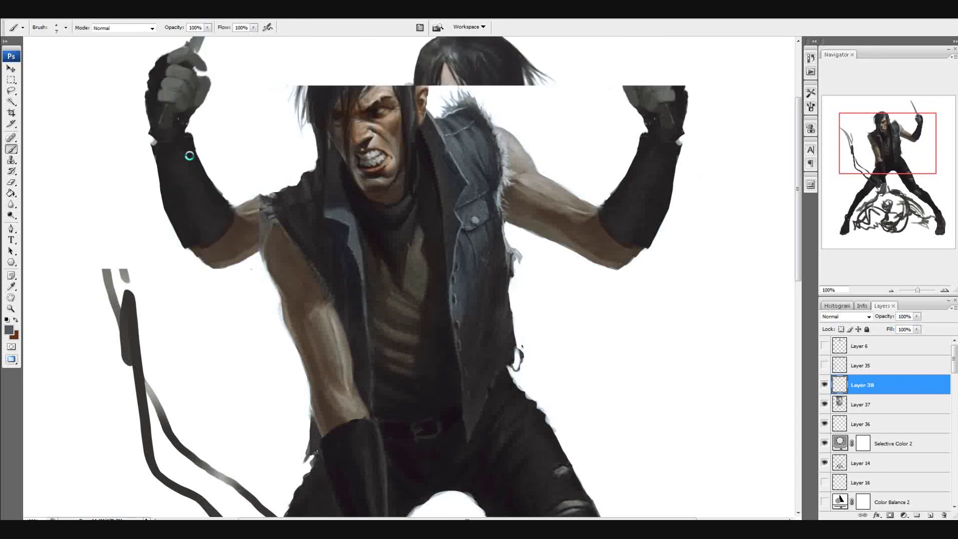
Compare the mirrored painting with the detail and fabric texture layers hidden and shown, at several magnifications.
{"action": "left_click_drag", "start_coordinate": [876, 171], "coordinate": [875, 169]}
{"action": "left_click", "coordinate": [826, 385]}
{"action": "left_click", "coordinate": [827, 385]}
{"action": "left_click", "coordinate": [825, 404]}
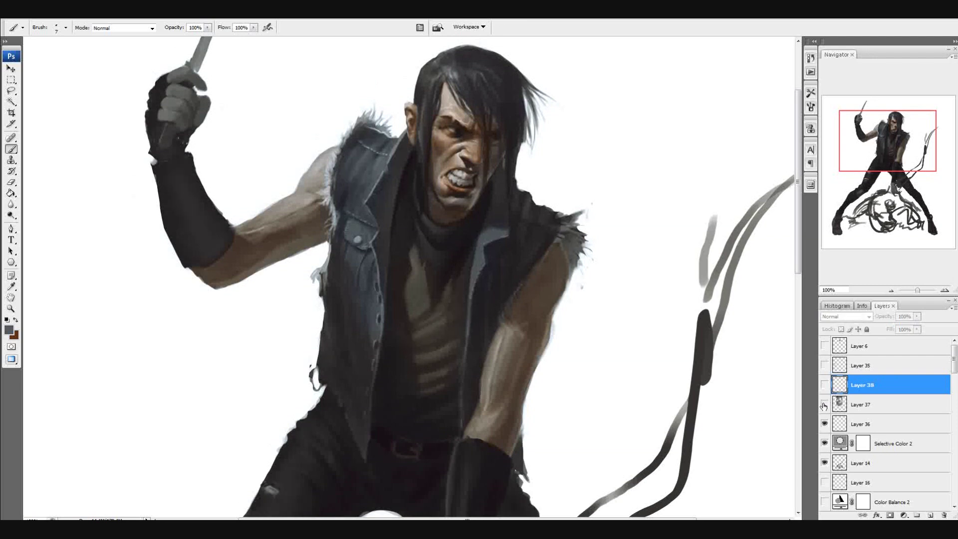
{"action": "left_click_drag", "start_coordinate": [824, 406], "coordinate": [825, 388]}
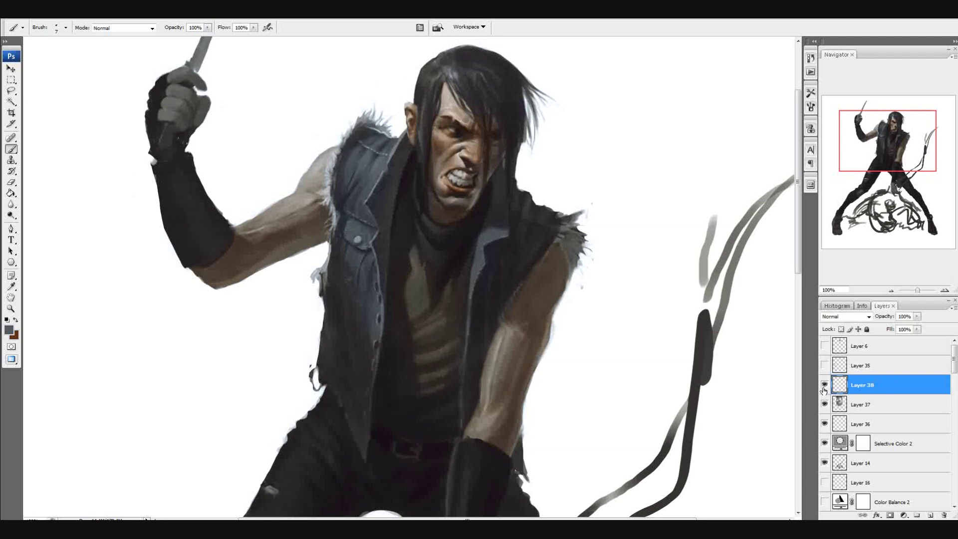
{"action": "key", "text": "ctrl+minus"}
{"action": "key", "text": "ctrl+minus"}
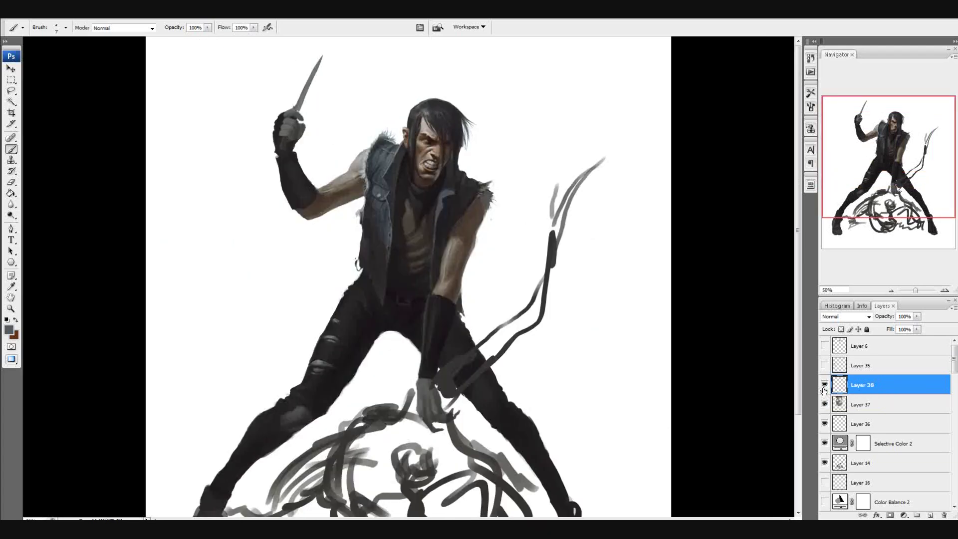
{"action": "key", "text": "ctrl+plus"}
{"action": "key", "text": "ctrl+plus"}
{"action": "left_click_drag", "start_coordinate": [889, 158], "coordinate": [886, 143]}
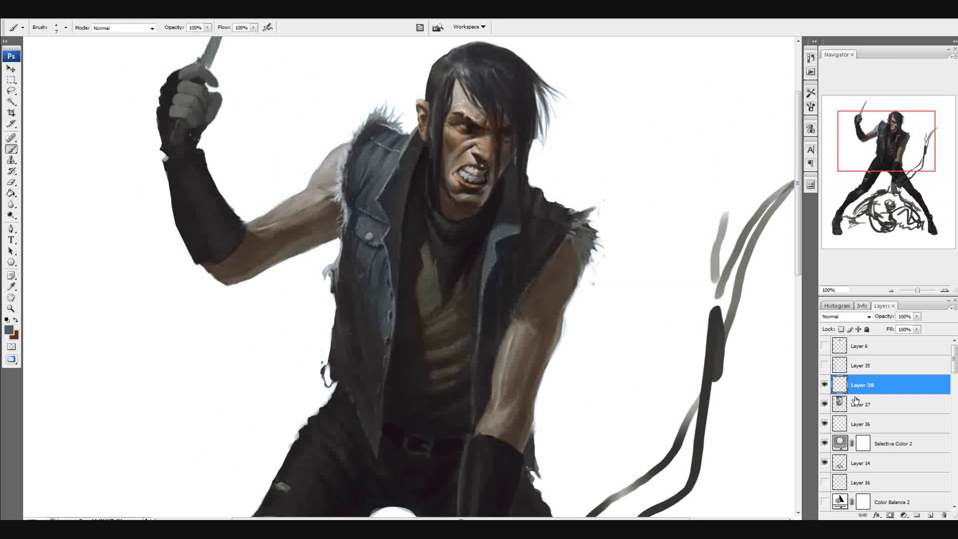
Darken the fabric texture layer with Brightness/Contrast at brightness -76, comparing the preview on and off.
{"action": "left_click", "coordinate": [856, 402]}
{"action": "left_click", "coordinate": [50, 19]}
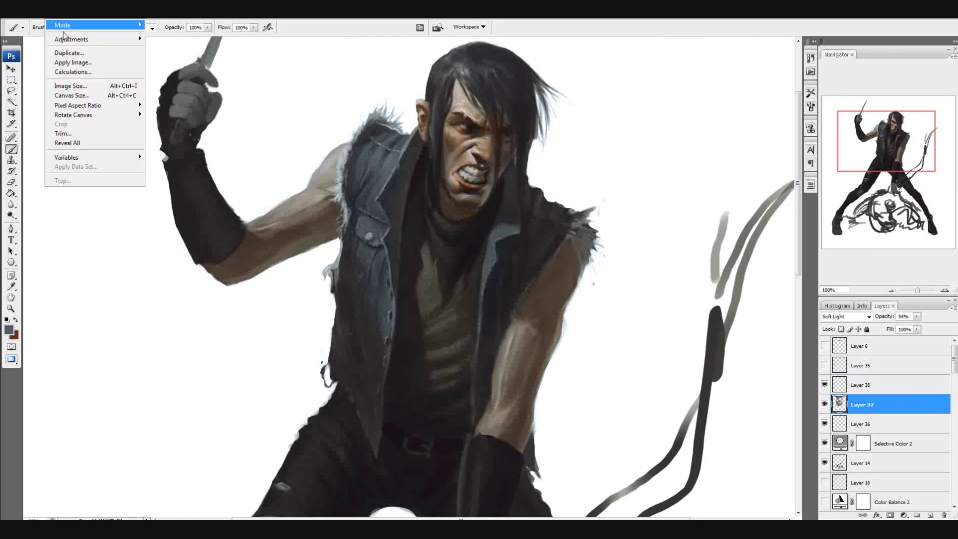
{"action": "mouse_move", "coordinate": [79, 39]}
{"action": "left_click", "coordinate": [188, 96]}
{"action": "left_click_drag", "start_coordinate": [192, 120], "coordinate": [169, 120]}
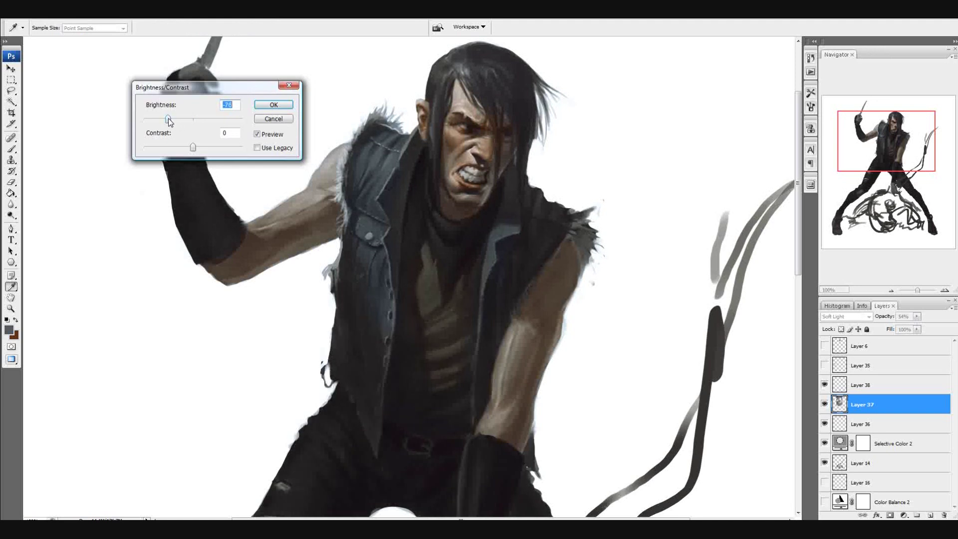
{"action": "left_click", "coordinate": [257, 134]}
{"action": "left_click", "coordinate": [257, 134]}
{"action": "left_click", "coordinate": [257, 134]}
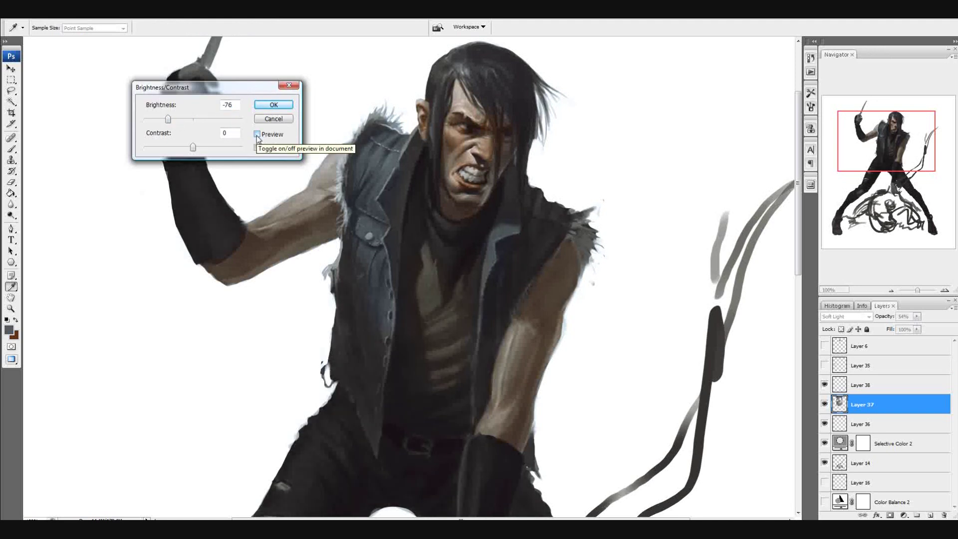
{"action": "left_click", "coordinate": [257, 134]}
{"action": "left_click", "coordinate": [274, 104]}
{"action": "key", "text": "b"}
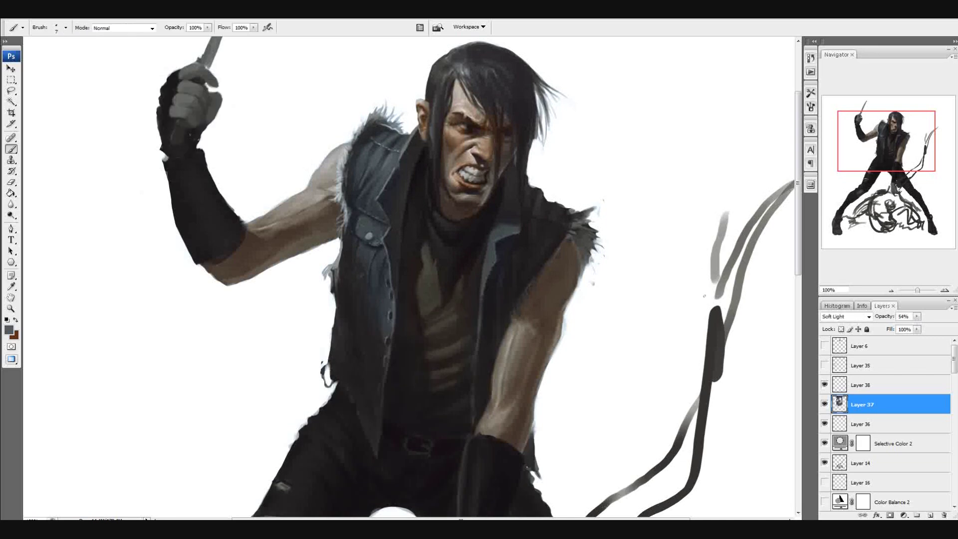
Examine the vest at different magnifications with the darkened fabric texture layer hidden and shown.
{"action": "left_click", "coordinate": [824, 406]}
{"action": "left_click", "coordinate": [824, 405]}
{"action": "key", "text": "ctrl+minus"}
{"action": "key", "text": "ctrl+minus"}
{"action": "left_click", "coordinate": [825, 405]}
{"action": "left_click", "coordinate": [824, 405]}
{"action": "key", "text": "ctrl+minus"}
{"action": "key", "text": "ctrl+minus"}
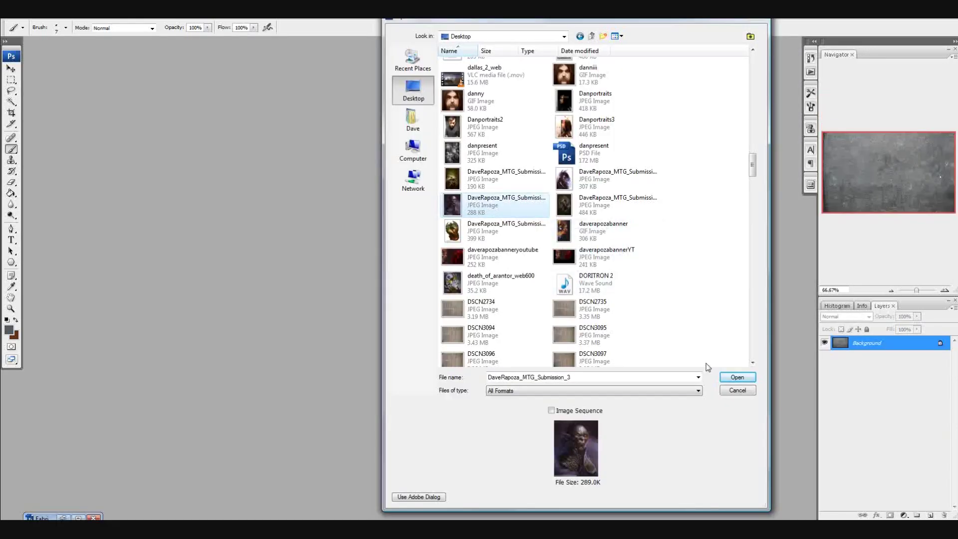
Open the orc portrait JPEG, MTG Submission 3, from the desktop.
{"action": "left_click", "coordinate": [741, 379]}
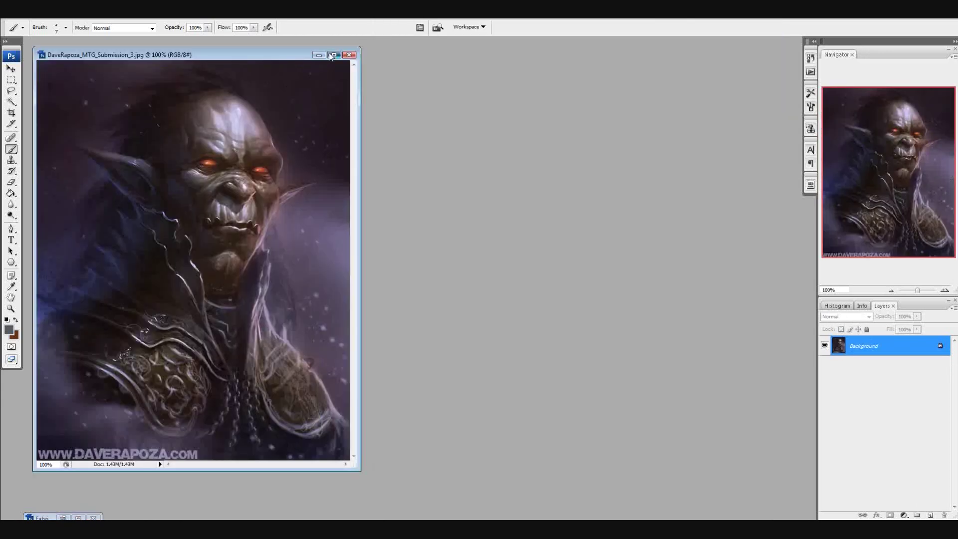
{"action": "left_click", "coordinate": [330, 56]}
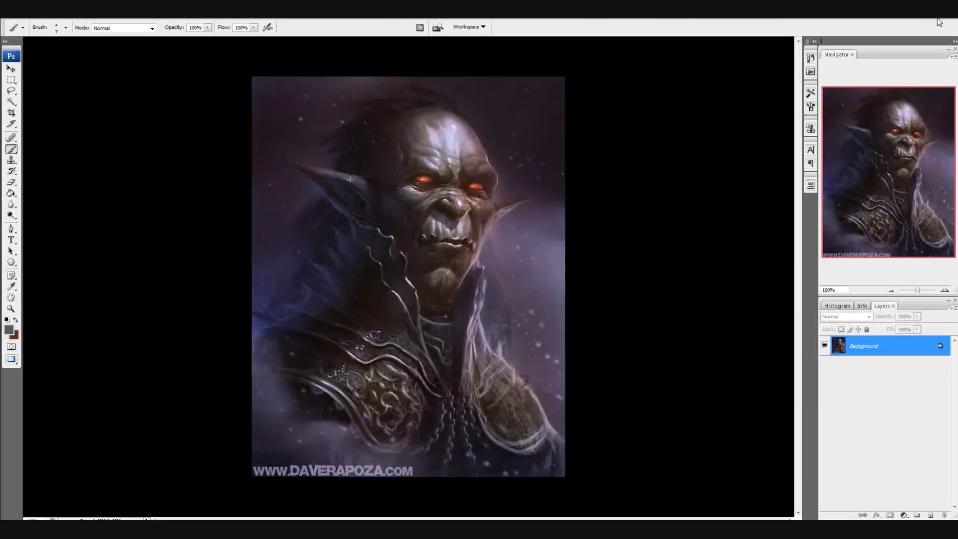
{"action": "key", "text": "f"}
Open the rock photo RockSmooth0015_1_L (5).jpg from the "more textures" folder.
{"action": "left_click", "coordinate": [11, 15]}
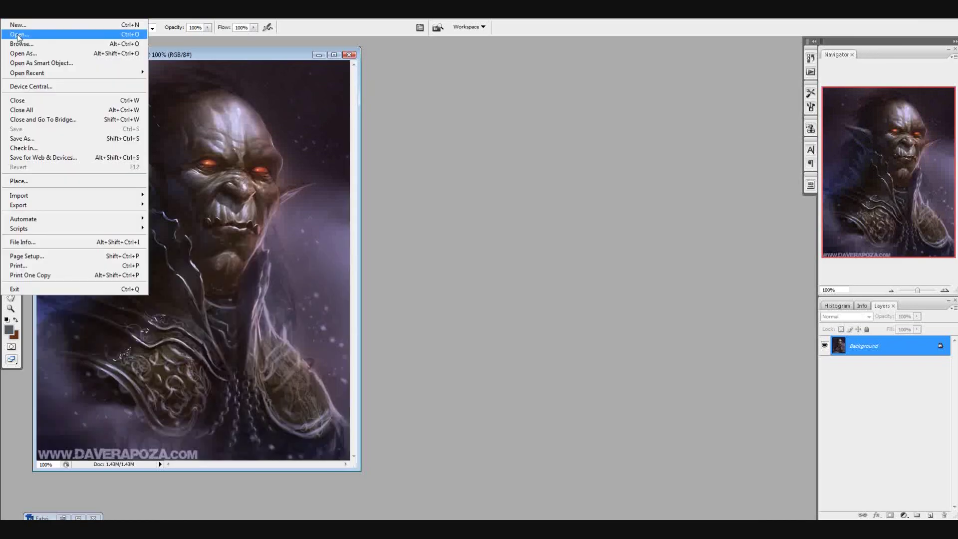
{"action": "left_click", "coordinate": [20, 35]}
{"action": "scroll", "coordinate": [674, 252], "scroll_direction": "down", "scroll_amount": 3}
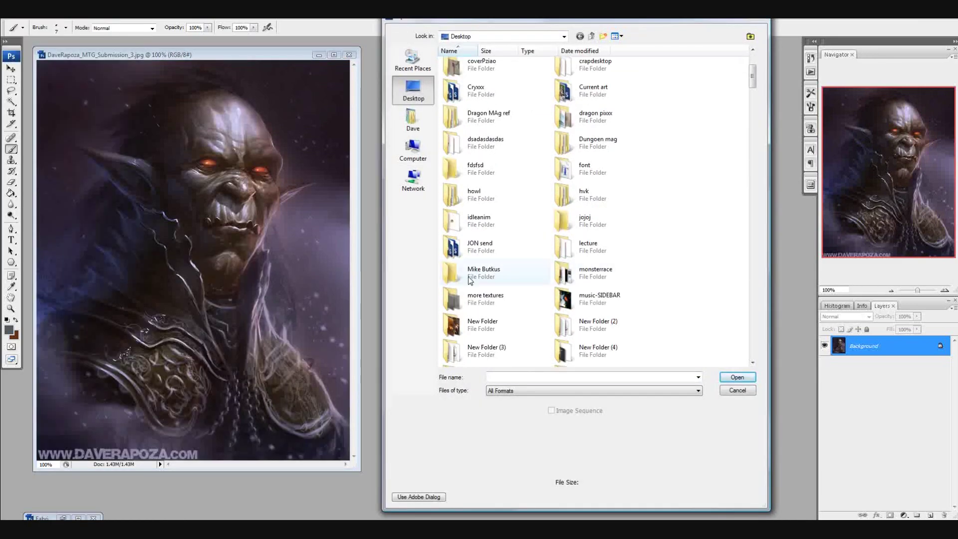
{"action": "double_click", "coordinate": [473, 301]}
{"action": "key", "text": "Escape"}
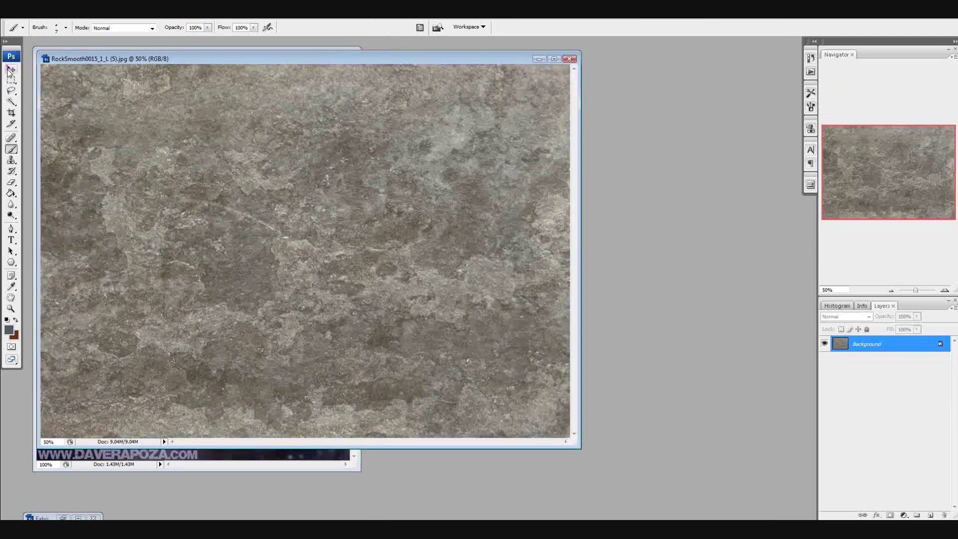
Copy the rock texture into the orc portrait as a new layer and maximize the portrait's window.
{"action": "left_click", "coordinate": [11, 69]}
{"action": "left_click_drag", "start_coordinate": [96, 58], "coordinate": [216, 69]}
{"action": "left_click_drag", "start_coordinate": [513, 192], "coordinate": [322, 91]}
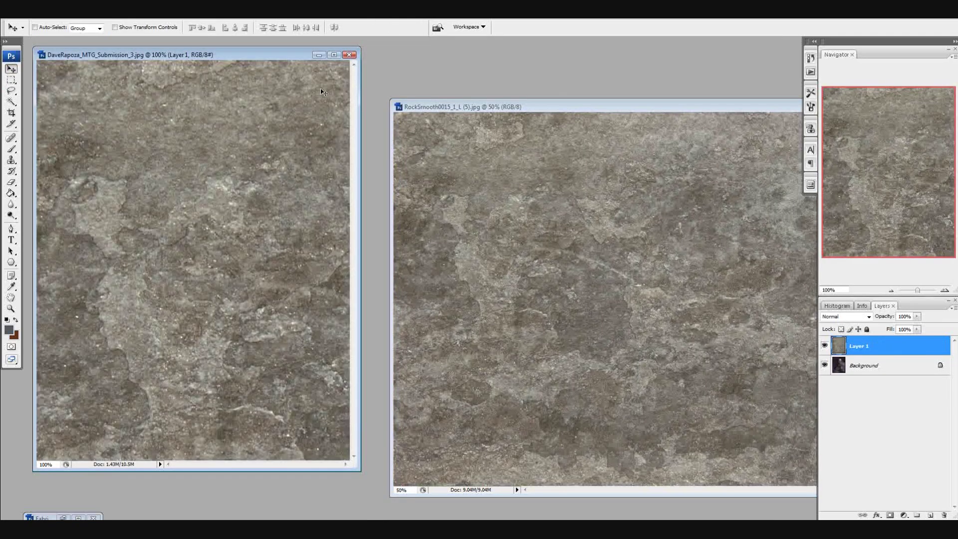
{"action": "left_click", "coordinate": [335, 56]}
Scale down the rock texture, rotate it 90 degrees and position it to cover the whole portrait.
{"action": "key", "text": "ctrl+t"}
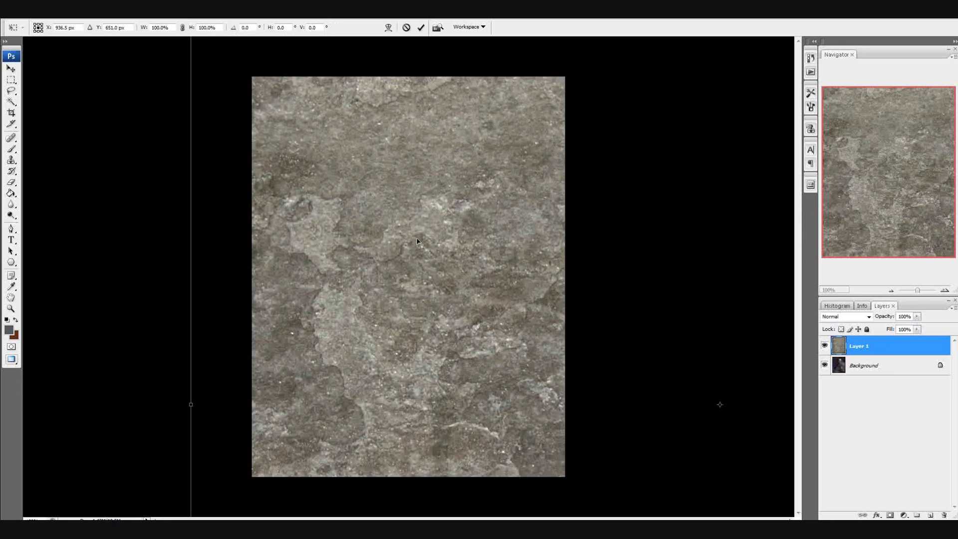
{"action": "left_click_drag", "start_coordinate": [418, 241], "coordinate": [394, 325]}
{"action": "left_click_drag", "start_coordinate": [166, 115], "coordinate": [316, 221]}
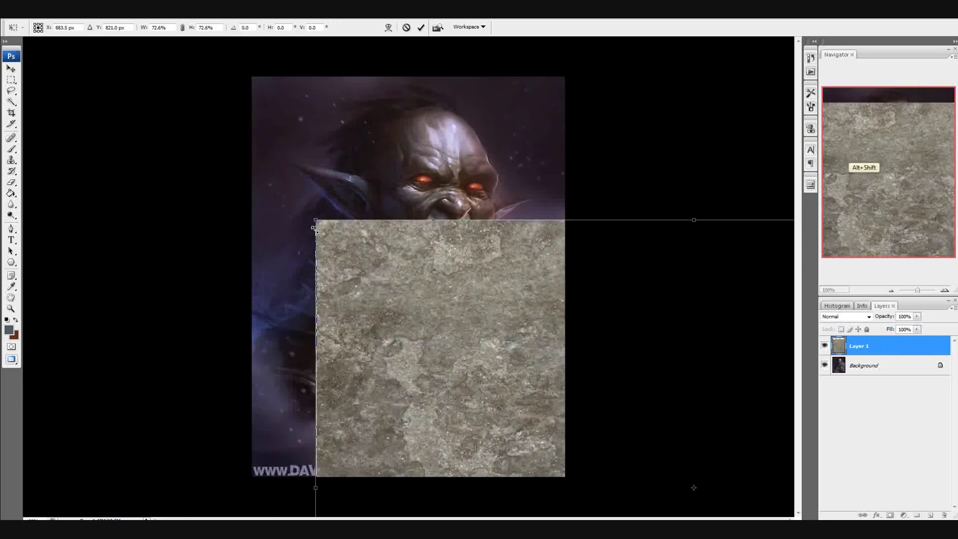
{"action": "right_click", "coordinate": [419, 274]}
{"action": "left_click", "coordinate": [493, 377]}
{"action": "left_click_drag", "start_coordinate": [480, 371], "coordinate": [237, 254]}
{"action": "left_click_drag", "start_coordinate": [622, 220], "coordinate": [588, 313]}
{"action": "left_click_drag", "start_coordinate": [679, 115], "coordinate": [597, 177]}
{"action": "left_click_drag", "start_coordinate": [542, 294], "coordinate": [532, 139]}
{"action": "key", "text": "Return"}
Set the rock texture layer's blend mode to Soft Light and compare the portrait with and without it.
{"action": "left_click", "coordinate": [832, 320]}
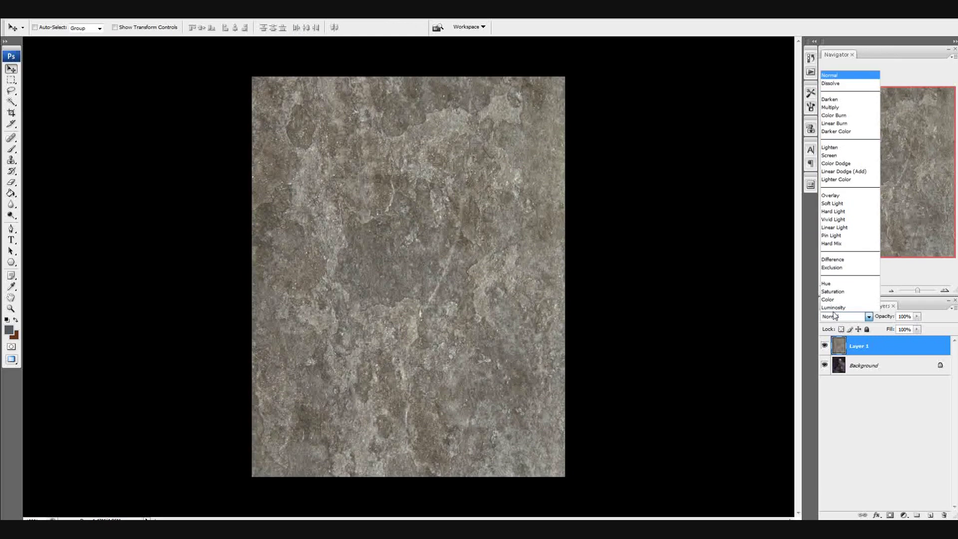
{"action": "left_click", "coordinate": [840, 204]}
{"action": "left_click", "coordinate": [825, 347]}
{"action": "left_click", "coordinate": [824, 347]}
Darken the rock texture layer with Brightness/Contrast at brightness -21.
{"action": "left_click", "coordinate": [53, 18]}
{"action": "mouse_move", "coordinate": [65, 36]}
{"action": "left_click", "coordinate": [181, 91]}
{"action": "left_click_drag", "start_coordinate": [193, 120], "coordinate": [187, 121]}
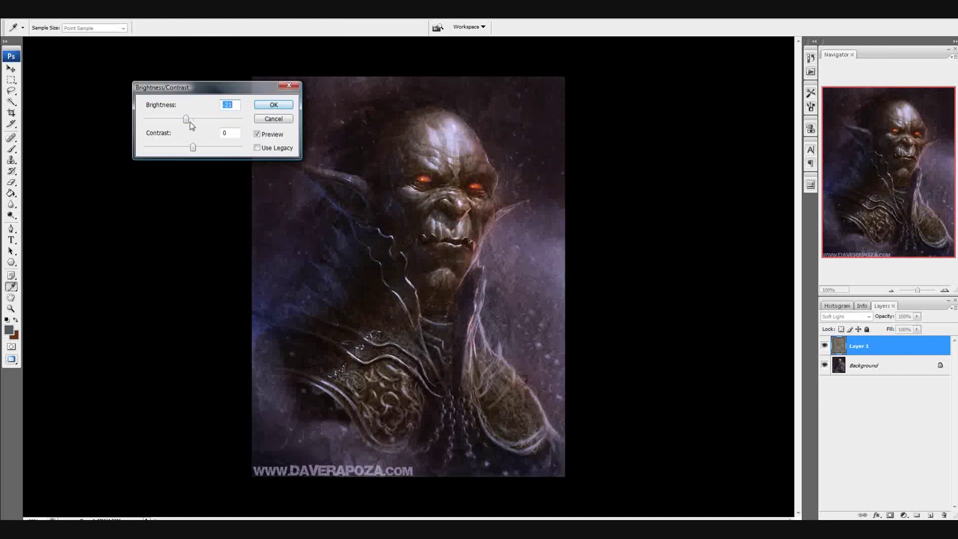
{"action": "left_click", "coordinate": [273, 108]}
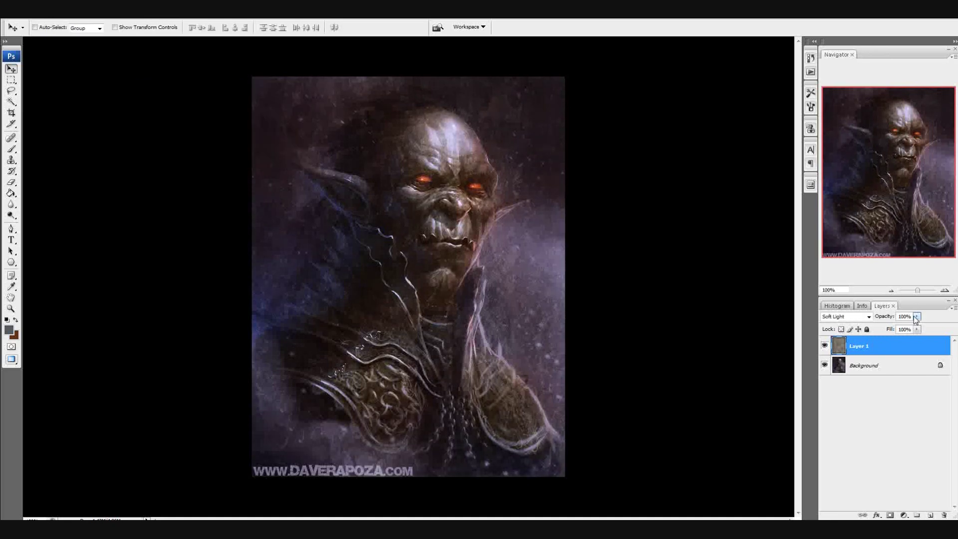
Lower the rock texture layer's opacity to 37% and compare the portrait with and without the layer.
{"action": "left_click_drag", "start_coordinate": [888, 327], "coordinate": [884, 328]}
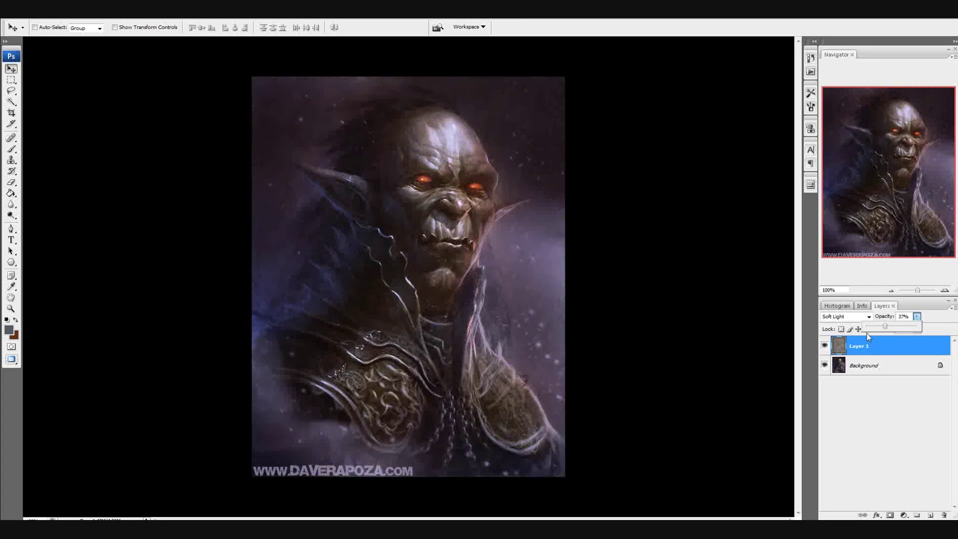
{"action": "left_click", "coordinate": [824, 346]}
{"action": "left_click", "coordinate": [824, 345]}
Erase the rock texture over the orc's face with a 60 px eraser.
{"action": "key", "text": "e"}
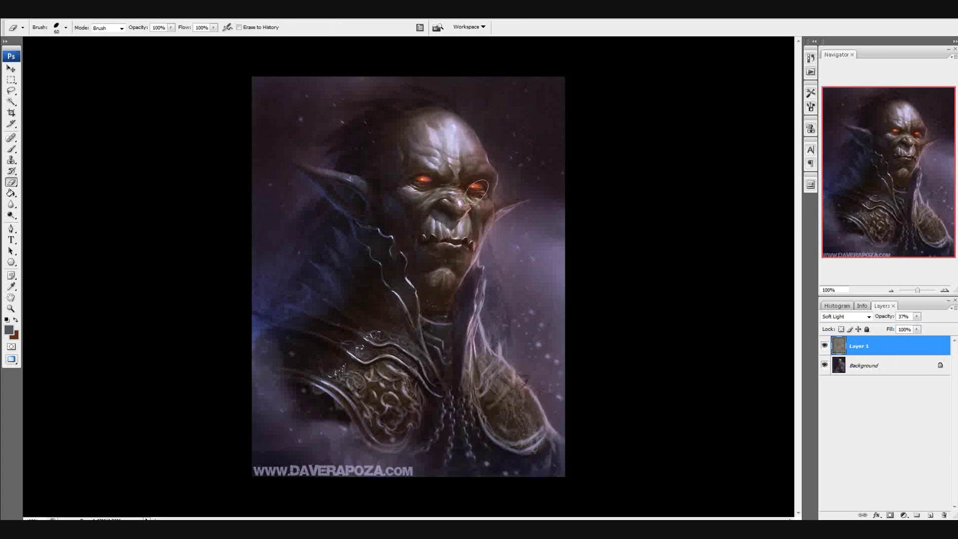
{"action": "mouse_move", "coordinate": [410, 157]}
{"action": "left_mouse_down"}
{"action": "mouse_move", "coordinate": [395, 190]}
{"action": "mouse_move", "coordinate": [351, 192]}
{"action": "mouse_move", "coordinate": [373, 224]}
{"action": "left_mouse_up"}
Examine the orc portrait at full view and close up on the face, with the rock texture layer hidden and shown.
{"action": "left_click", "coordinate": [825, 346]}
{"action": "left_click", "coordinate": [825, 346]}
{"action": "left_click", "coordinate": [825, 345]}
{"action": "left_click", "coordinate": [825, 346]}
{"action": "left_click", "coordinate": [825, 345]}
{"action": "left_click", "coordinate": [825, 344]}
{"action": "left_click", "coordinate": [825, 347]}
{"action": "left_click", "coordinate": [825, 346]}
{"action": "key", "text": "ctrl+plus"}
{"action": "key", "text": "ctrl+plus"}
{"action": "left_click_drag", "start_coordinate": [875, 175], "coordinate": [915, 145]}
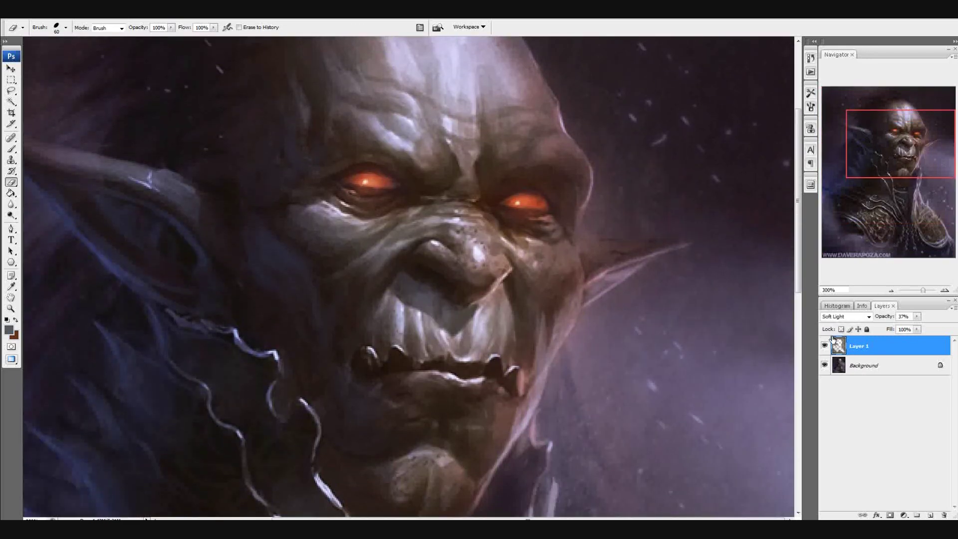
{"action": "key", "text": "ctrl+minus"}
{"action": "key", "text": "ctrl+minus"}
{"action": "left_click", "coordinate": [824, 349]}
{"action": "left_click", "coordinate": [824, 350]}
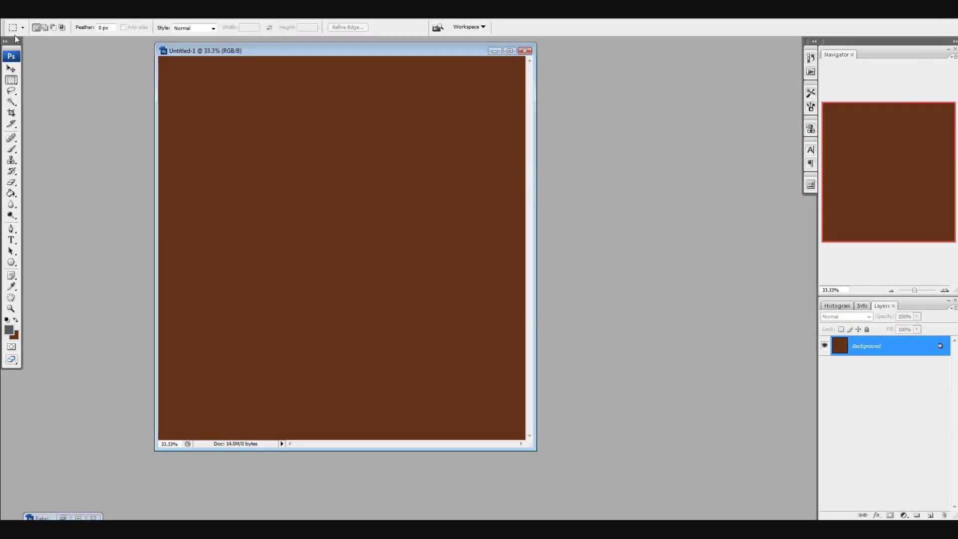
Reopen the recent rock photo RockSmooth0015_1_L (5).jpg alongside the plain brown document.
{"action": "left_click", "coordinate": [14, 19]}
{"action": "mouse_move", "coordinate": [39, 74]}
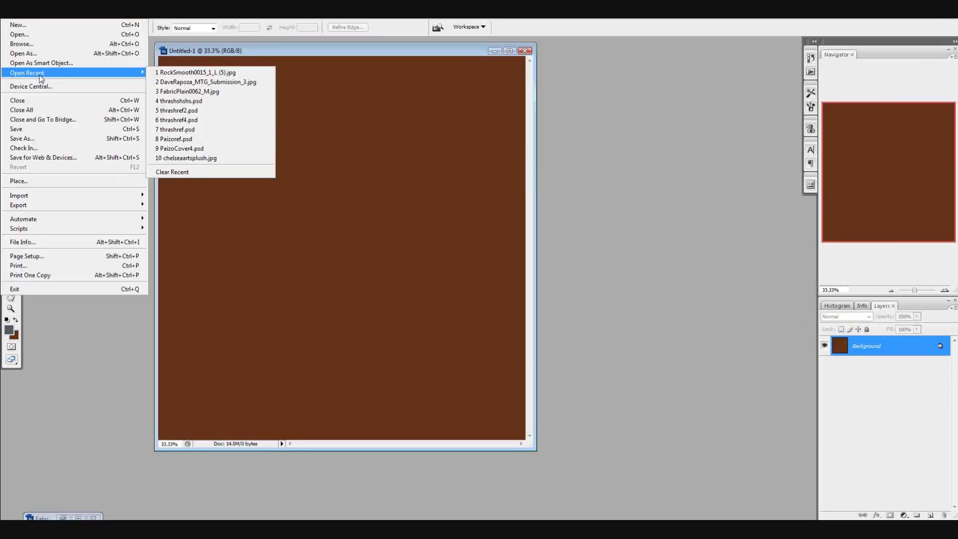
{"action": "left_click", "coordinate": [199, 74]}
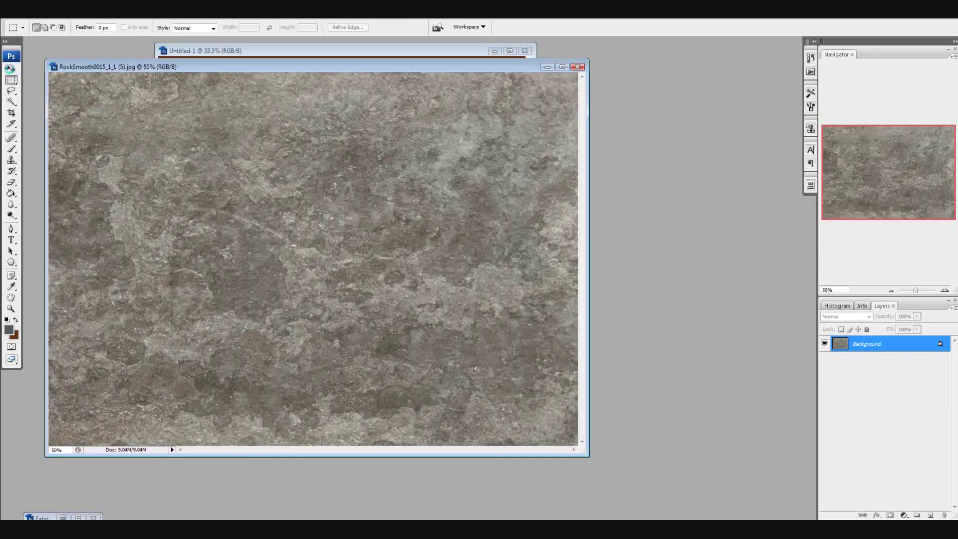
Copy the rock photo into the plain brown document as a new layer and maximize that document.
{"action": "left_click", "coordinate": [11, 69]}
{"action": "left_click_drag", "start_coordinate": [146, 67], "coordinate": [262, 132]}
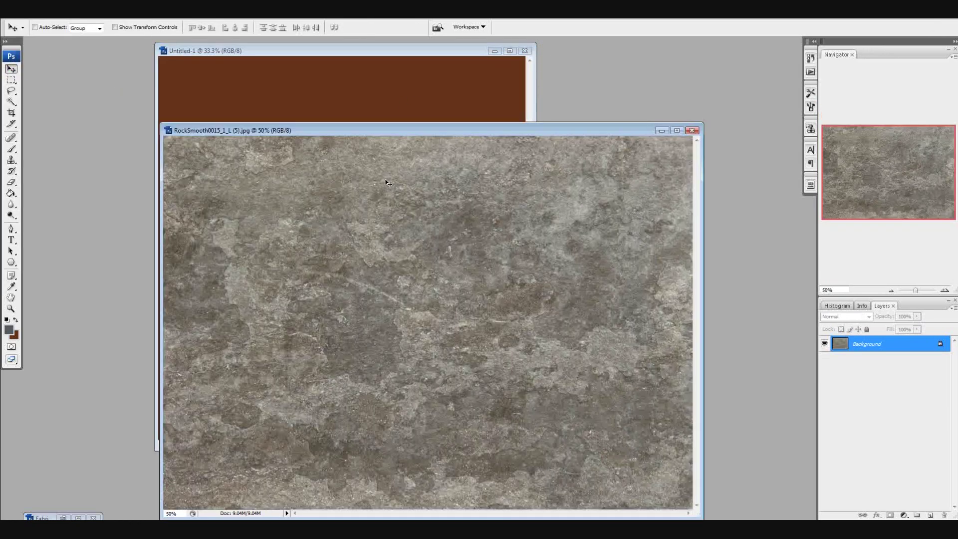
{"action": "left_click_drag", "start_coordinate": [388, 183], "coordinate": [449, 76]}
{"action": "left_click", "coordinate": [509, 51]}
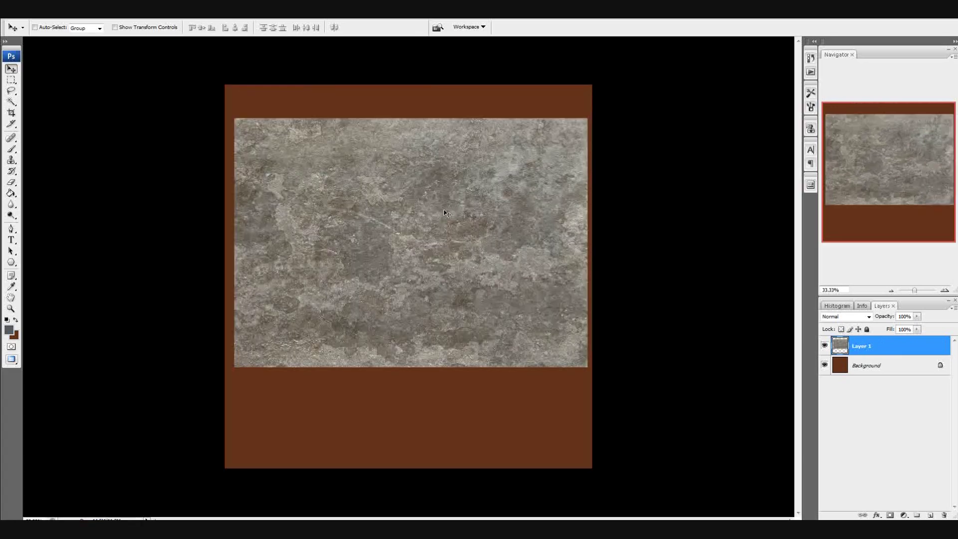
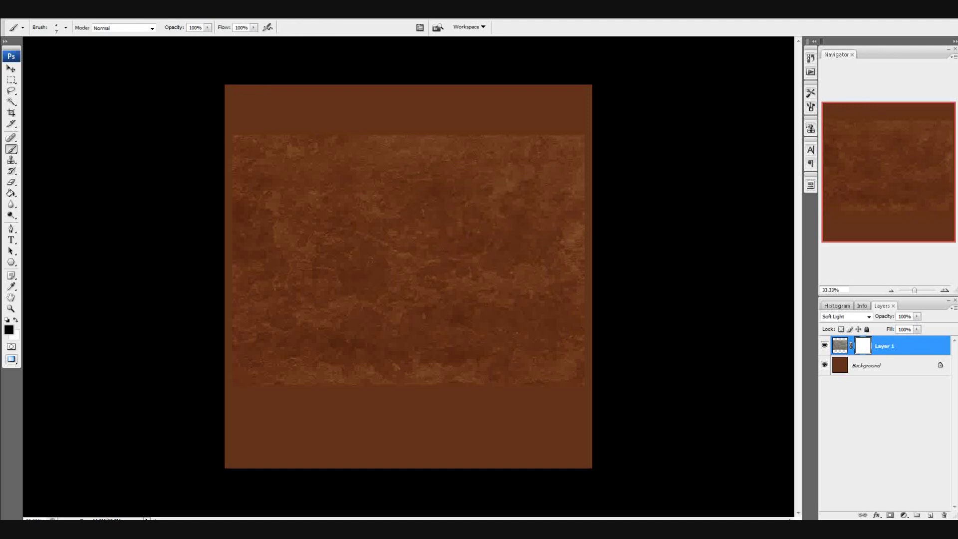
Paint on the rock texture layer's mask with an enlarged brush, switching between black and white to hide and restore the texture.
{"action": "key", "text": "bracketright"}
{"action": "key", "text": "bracketright"}
{"action": "key", "text": "bracketright"}
{"action": "key", "text": "bracketright"}
{"action": "mouse_move", "coordinate": [394, 292]}
{"action": "left_mouse_down"}
{"action": "mouse_move", "coordinate": [410, 303]}
{"action": "mouse_move", "coordinate": [310, 178]}
{"action": "mouse_move", "coordinate": [336, 233]}
{"action": "mouse_move", "coordinate": [392, 280]}
{"action": "mouse_move", "coordinate": [374, 229]}
{"action": "mouse_move", "coordinate": [373, 237]}
{"action": "mouse_move", "coordinate": [357, 216]}
{"action": "mouse_move", "coordinate": [401, 271]}
{"action": "left_mouse_up"}
{"action": "key", "text": "x"}
{"action": "key", "text": "x"}
{"action": "key", "text": "x"}
{"action": "key", "text": "x"}
{"action": "key", "text": "x"}
{"action": "key", "text": "x"}
{"action": "key", "text": "x"}
{"action": "mouse_move", "coordinate": [339, 183]}
{"action": "left_mouse_down"}
{"action": "mouse_move", "coordinate": [394, 292]}
{"action": "mouse_move", "coordinate": [350, 213]}
{"action": "mouse_move", "coordinate": [341, 175]}
{"action": "mouse_move", "coordinate": [377, 231]}
{"action": "mouse_move", "coordinate": [381, 272]}
{"action": "mouse_move", "coordinate": [354, 213]}
{"action": "left_mouse_up"}
{"action": "key", "text": "x"}
{"action": "key", "text": "x"}
{"action": "key", "text": "x"}
Try a long mask stroke along the rock texture's lower edge, undo it, and compare the canvas with the layer hidden and shown.
{"action": "mouse_move", "coordinate": [253, 381]}
{"action": "left_mouse_down"}
{"action": "mouse_move", "coordinate": [319, 399]}
{"action": "mouse_move", "coordinate": [425, 378]}
{"action": "mouse_move", "coordinate": [565, 372]}
{"action": "mouse_move", "coordinate": [589, 350]}
{"action": "left_mouse_up"}
{"action": "key", "text": "ctrl+z"}
{"action": "left_click", "coordinate": [824, 346]}
{"action": "left_click", "coordinate": [825, 346]}
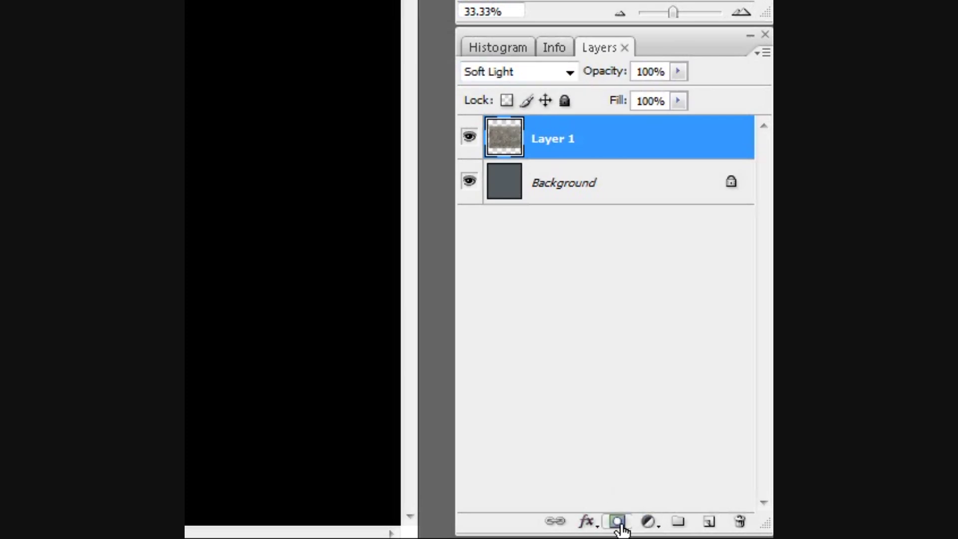
Add a layer mask to the Soft Light rock texture layer and accept its display options with red at 50% opacity.
{"action": "left_click", "coordinate": [616, 522]}
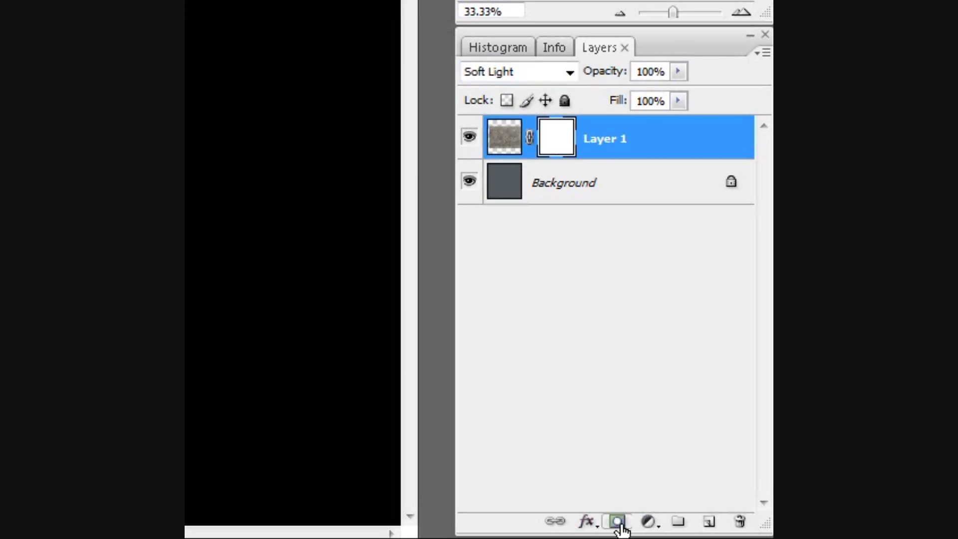
{"action": "double_click", "coordinate": [559, 145]}
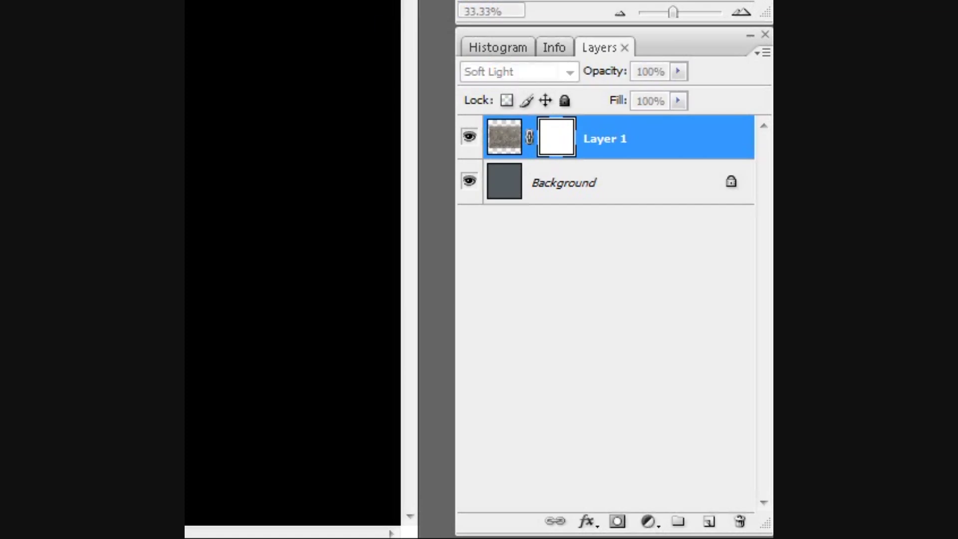
{"action": "left_click_drag", "start_coordinate": [306, 81], "coordinate": [558, 247]}
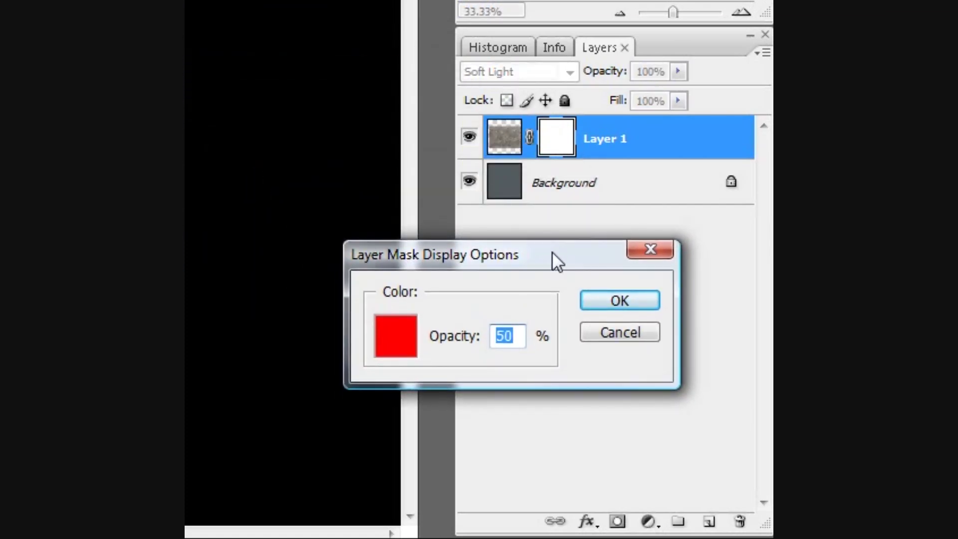
{"action": "left_click", "coordinate": [631, 301]}
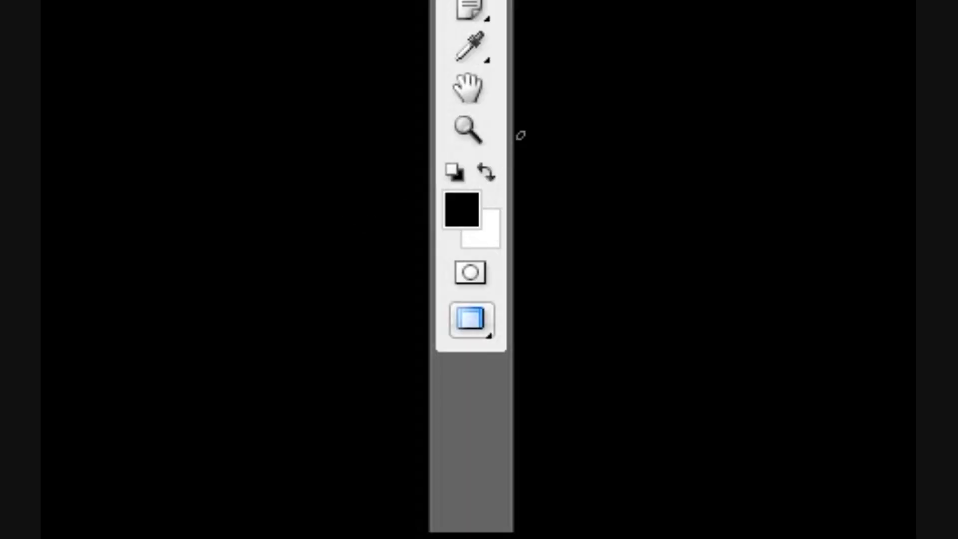
{"action": "mouse_move", "coordinate": [521, 135]}
{"action": "left_mouse_down"}
{"action": "mouse_move", "coordinate": [360, 223]}
{"action": "mouse_move", "coordinate": [505, 109]}
{"action": "left_mouse_up"}
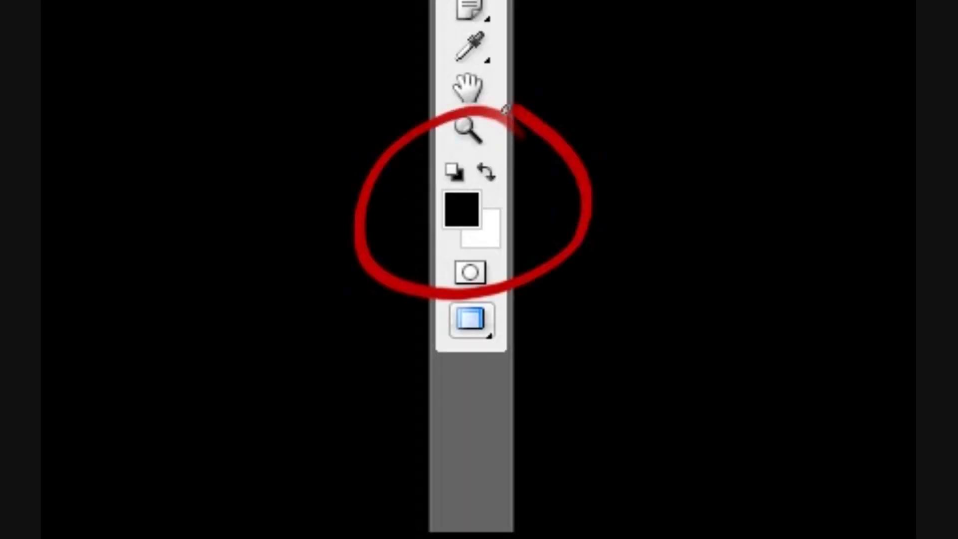